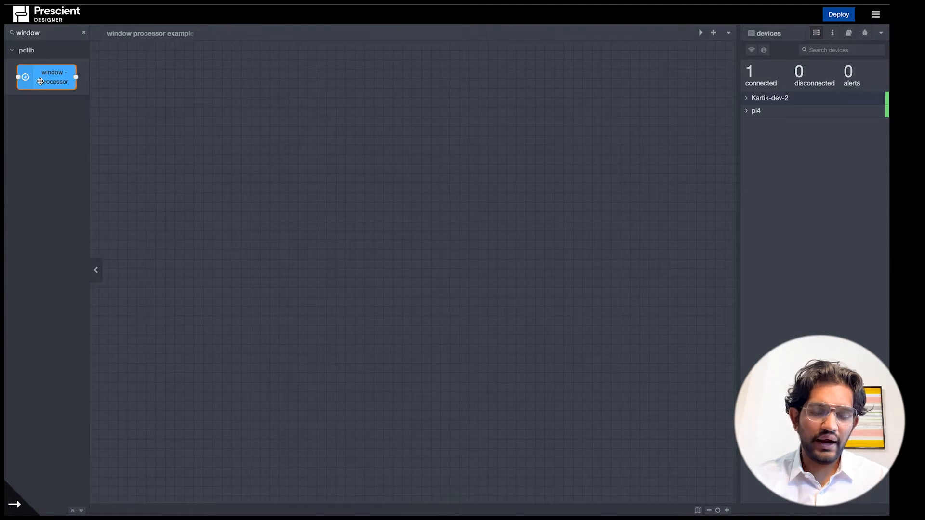
Add a window-processor node and three stacked inject nodes to the canvas, with the processor level with the middle inject node
{"action": "left_click_drag", "start_coordinate": [46, 73], "coordinate": [381, 191]}
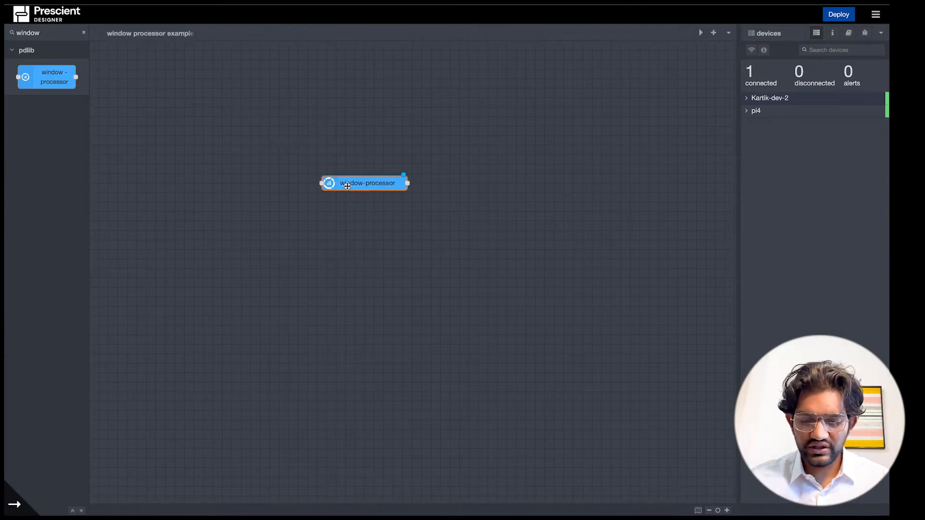
{"action": "left_click", "coordinate": [84, 32]}
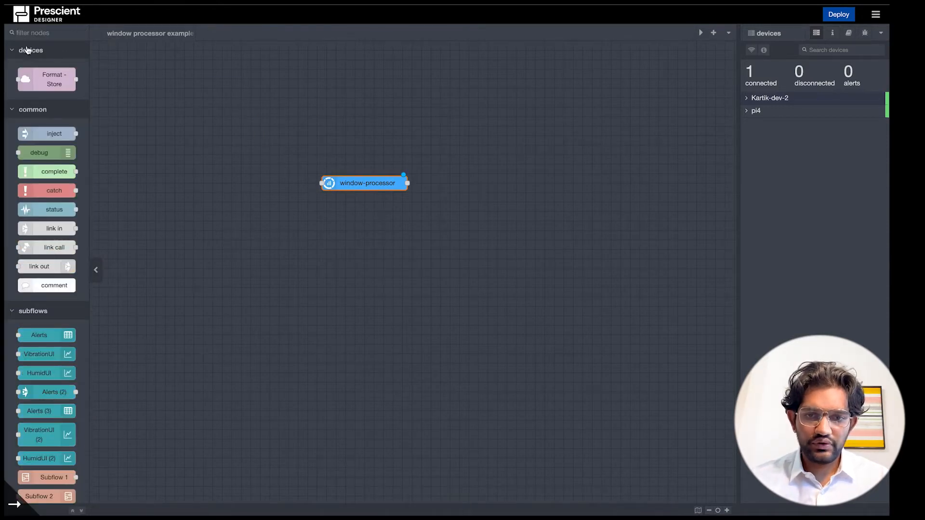
{"action": "type", "text": "inje"}
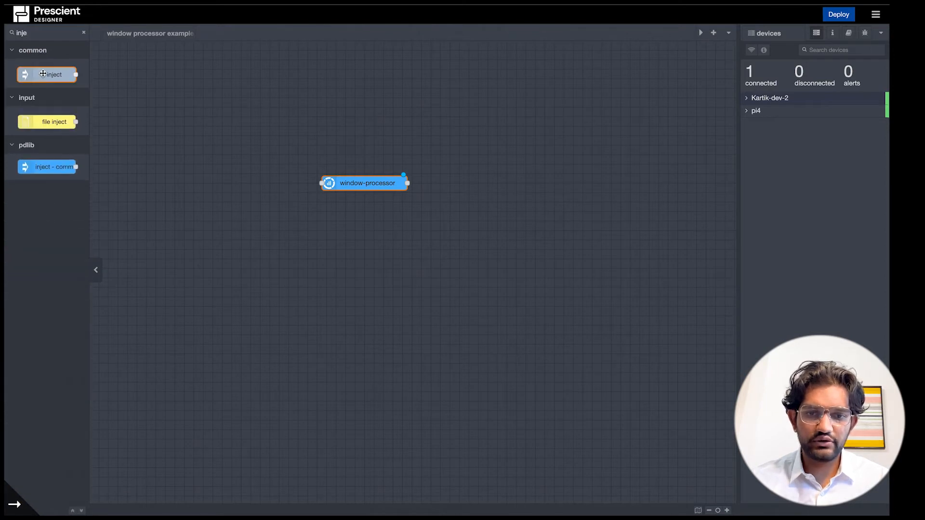
{"action": "left_click_drag", "start_coordinate": [47, 75], "coordinate": [212, 174]}
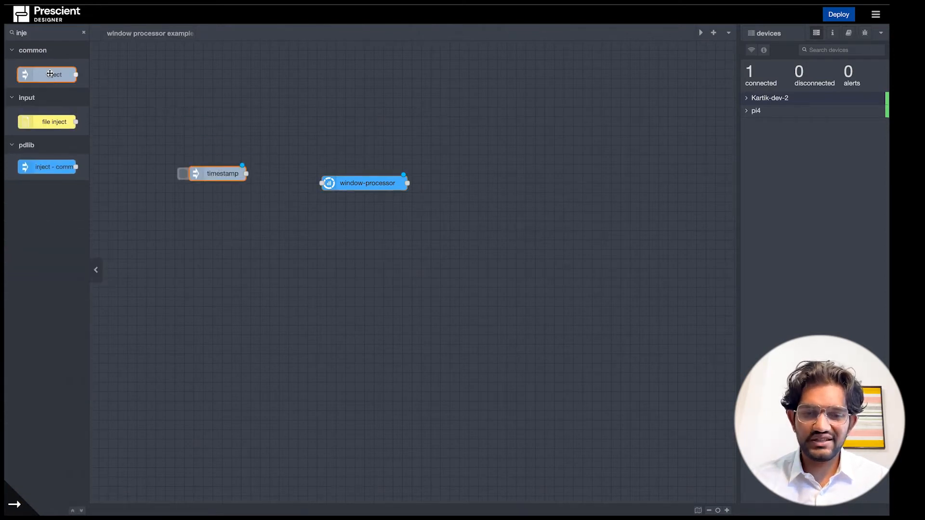
{"action": "left_click_drag", "start_coordinate": [48, 75], "coordinate": [212, 213]}
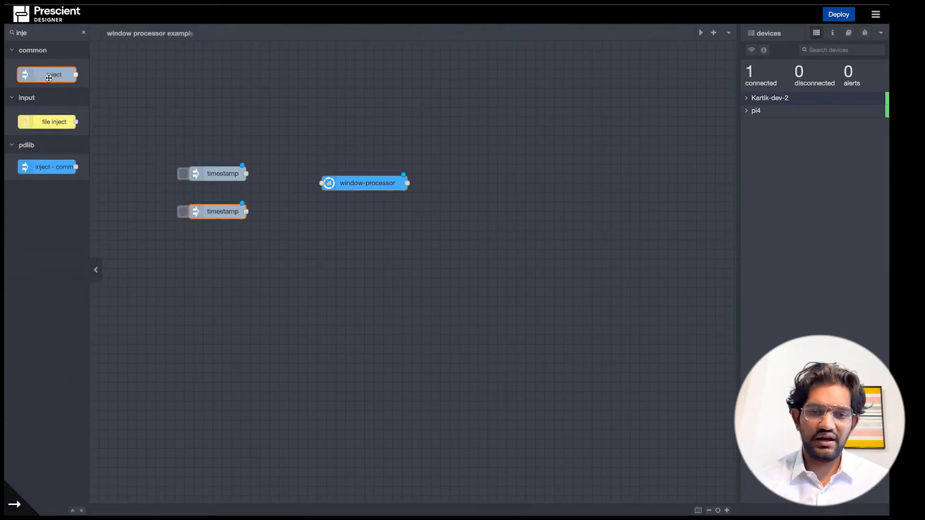
{"action": "left_click_drag", "start_coordinate": [49, 74], "coordinate": [229, 256]}
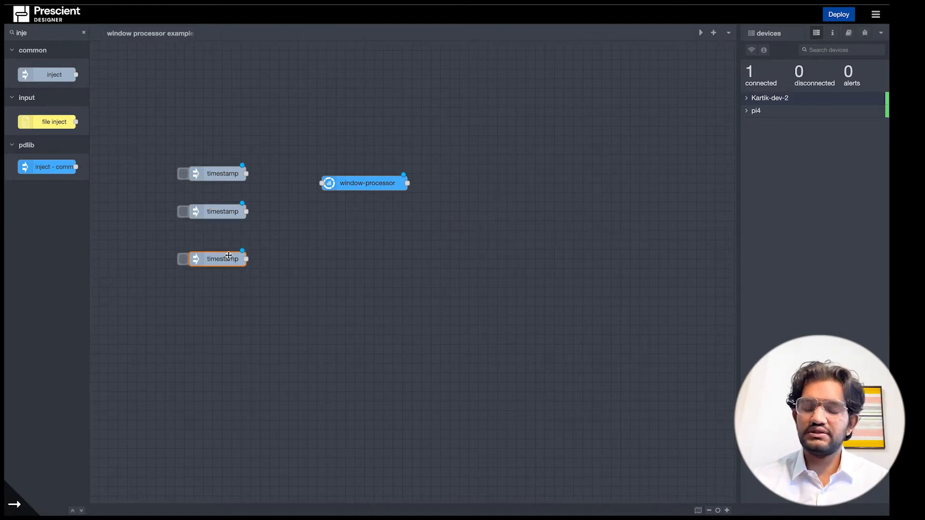
{"action": "left_click_drag", "start_coordinate": [360, 187], "coordinate": [359, 221]}
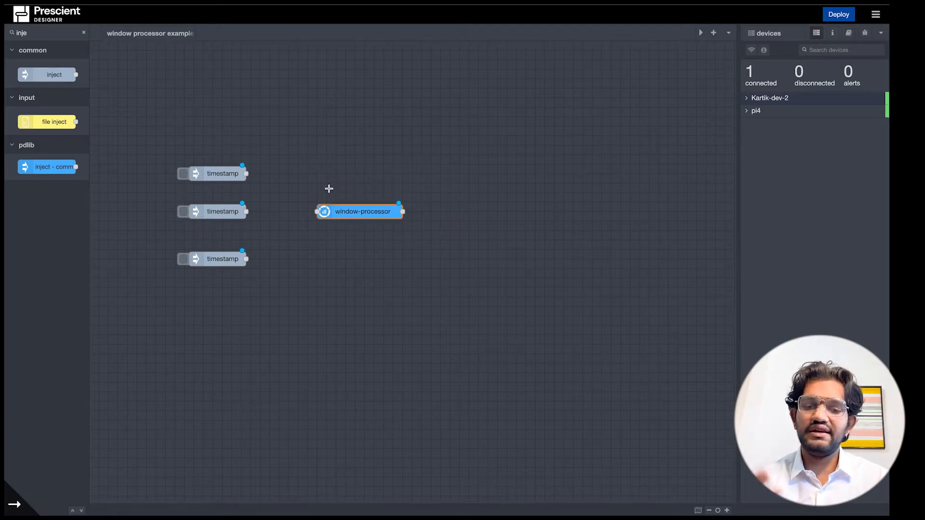
Add a debug node after the window-processor and wire all three inject nodes through the processor to it
{"action": "left_click", "coordinate": [84, 33]}
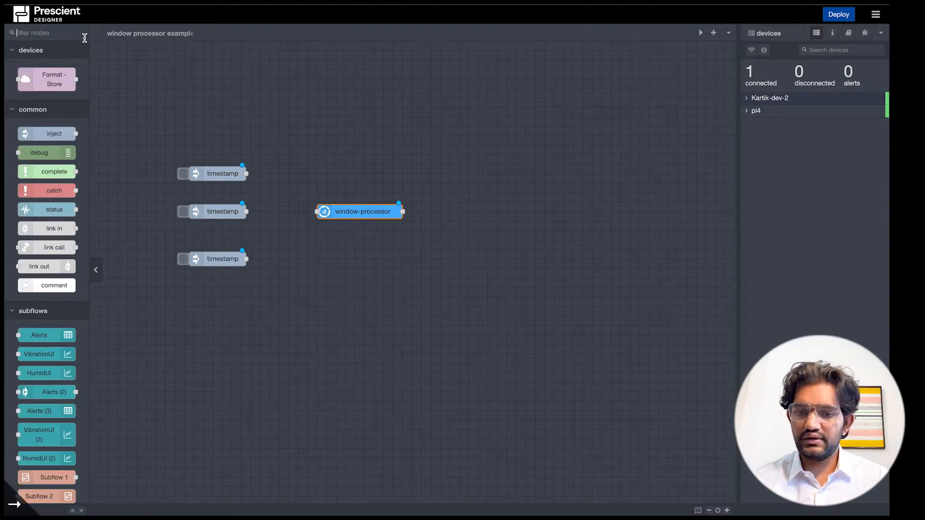
{"action": "left_click_drag", "start_coordinate": [68, 153], "coordinate": [547, 215]}
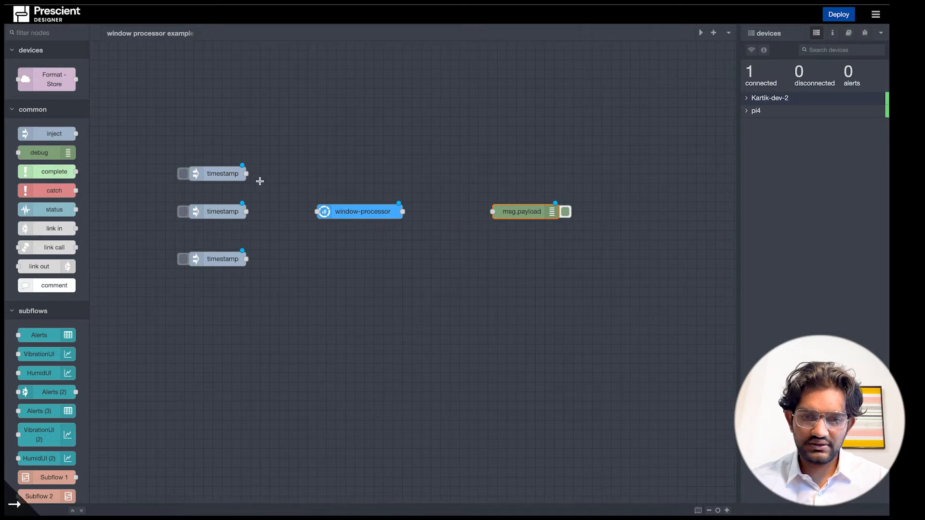
{"action": "left_click_drag", "start_coordinate": [246, 173], "coordinate": [317, 212]}
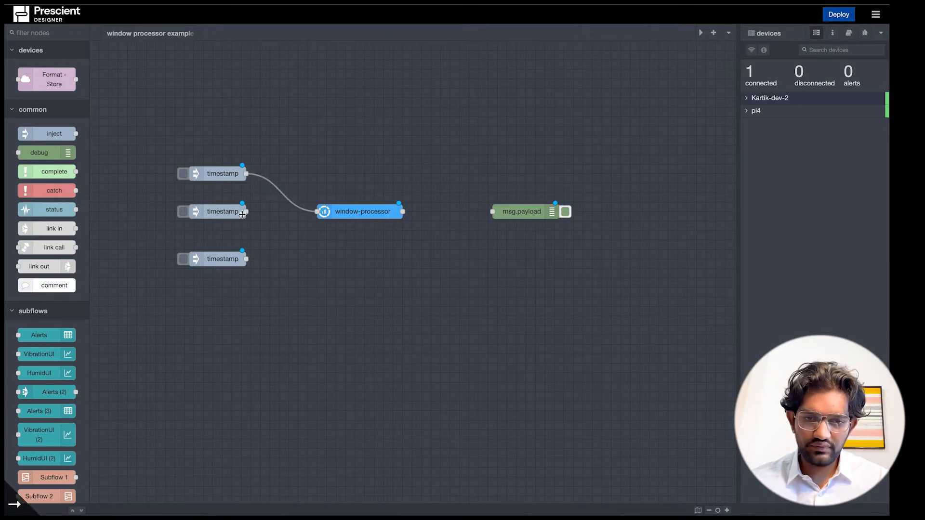
{"action": "left_click_drag", "start_coordinate": [248, 211], "coordinate": [337, 216]}
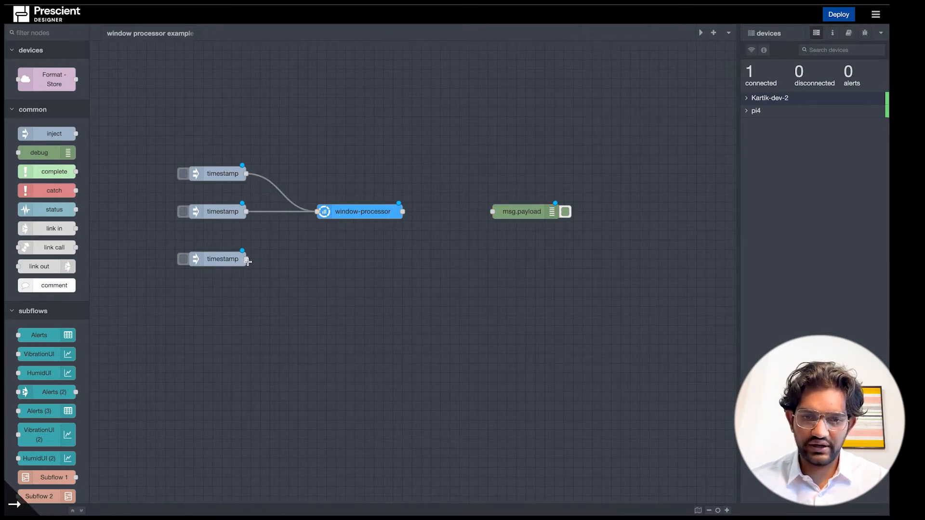
{"action": "left_click_drag", "start_coordinate": [248, 262], "coordinate": [329, 211]}
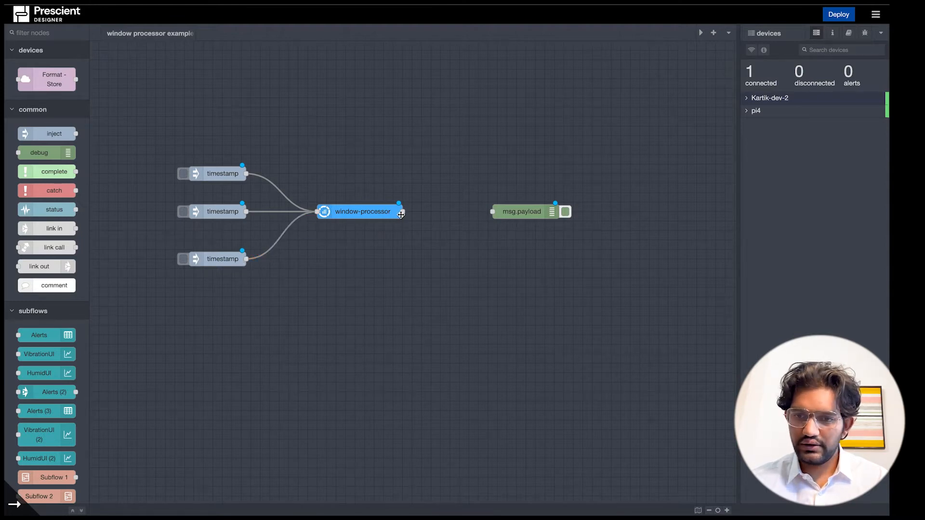
{"action": "left_click_drag", "start_coordinate": [403, 211], "coordinate": [493, 212]}
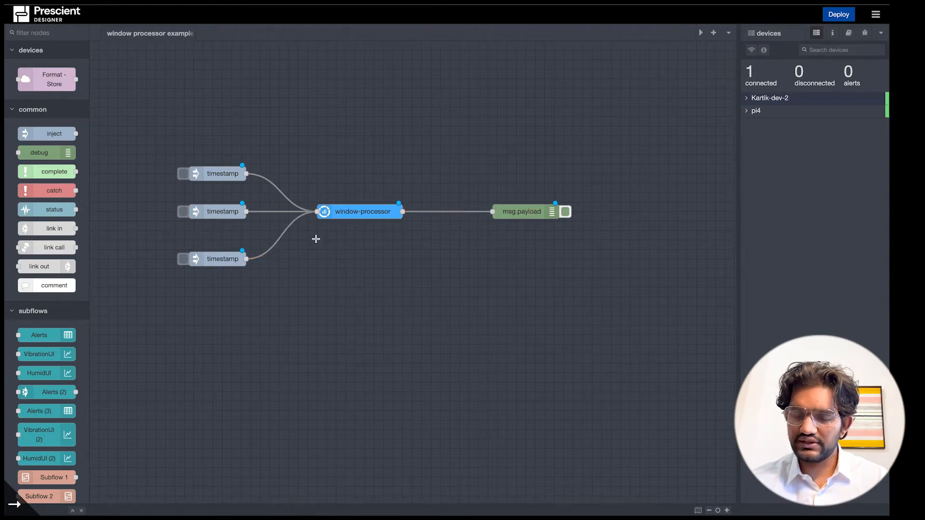
Set the first inject node's msg.payload to the number 1 and save the node
{"action": "double_click", "coordinate": [224, 177]}
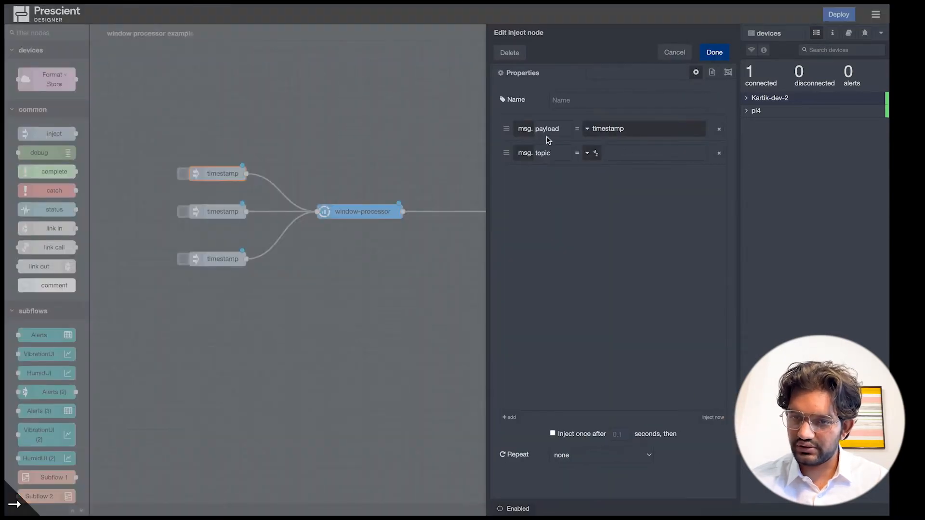
{"action": "left_click", "coordinate": [628, 127]}
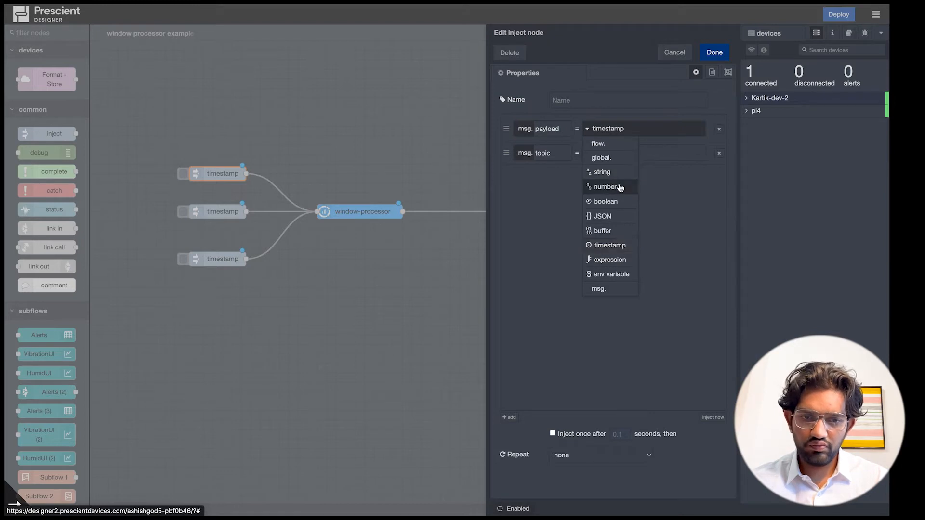
{"action": "left_click", "coordinate": [619, 187]}
{"action": "type", "text": "1"}
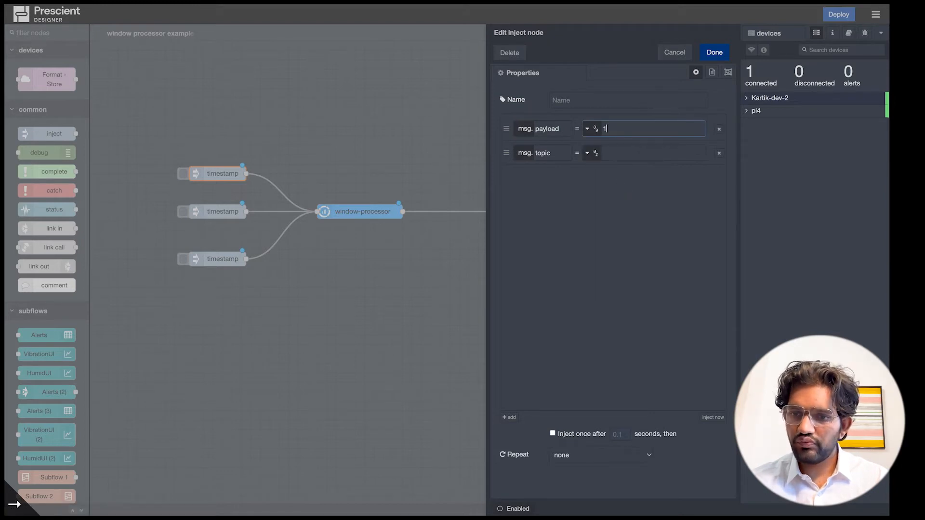
{"action": "left_click", "coordinate": [715, 52]}
Set the middle inject node's msg.payload to the number 2 and save the node
{"action": "double_click", "coordinate": [212, 217]}
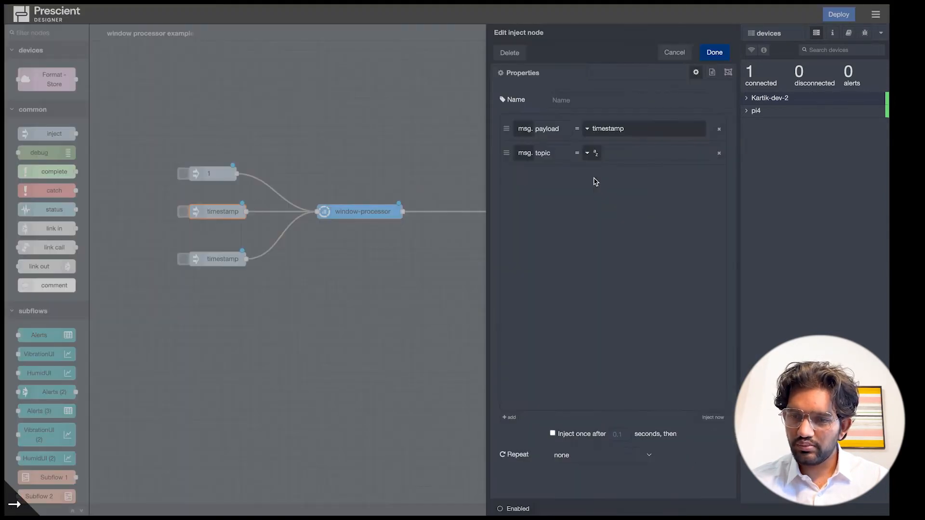
{"action": "left_click", "coordinate": [616, 129]}
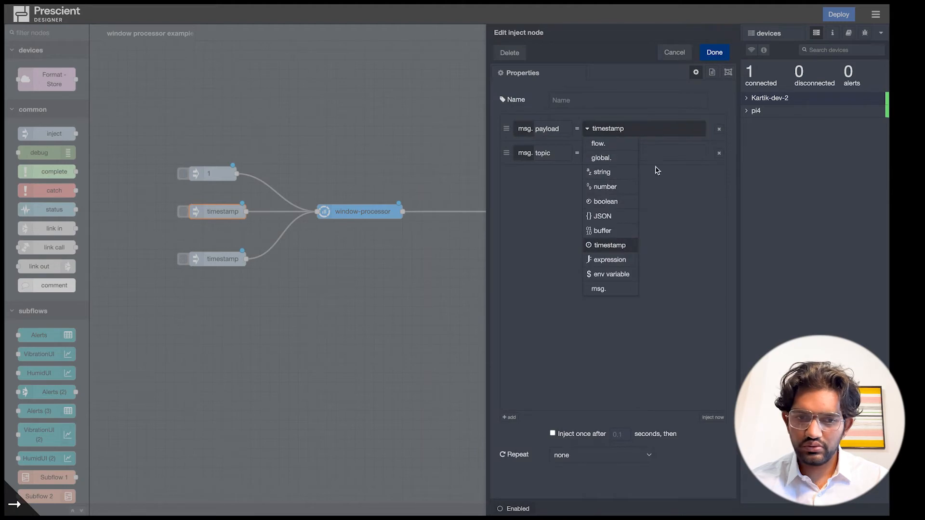
{"action": "left_click", "coordinate": [619, 187]}
{"action": "type", "text": "2"}
{"action": "left_click", "coordinate": [714, 57]}
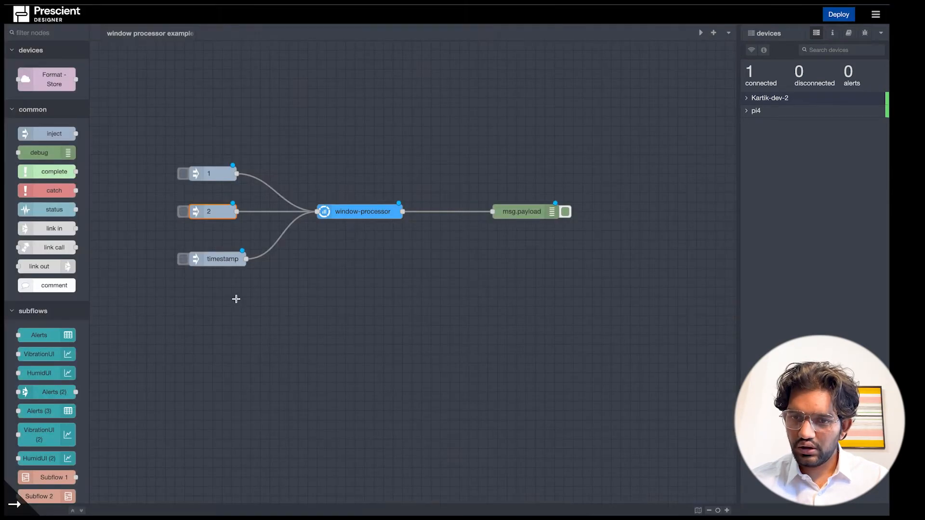
Set the remaining timestamp inject node's msg.payload to the number 3 and save the node
{"action": "double_click", "coordinate": [227, 260]}
{"action": "left_click", "coordinate": [670, 135]}
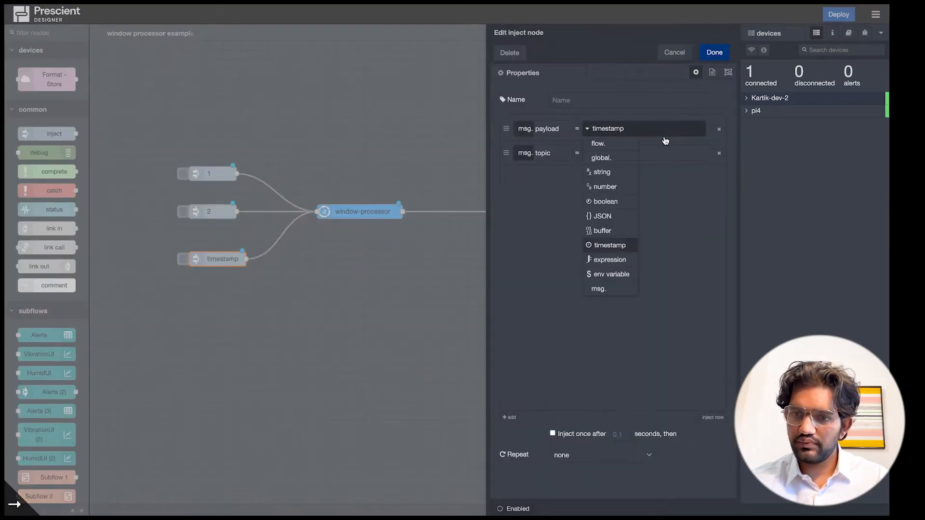
{"action": "left_click", "coordinate": [620, 188]}
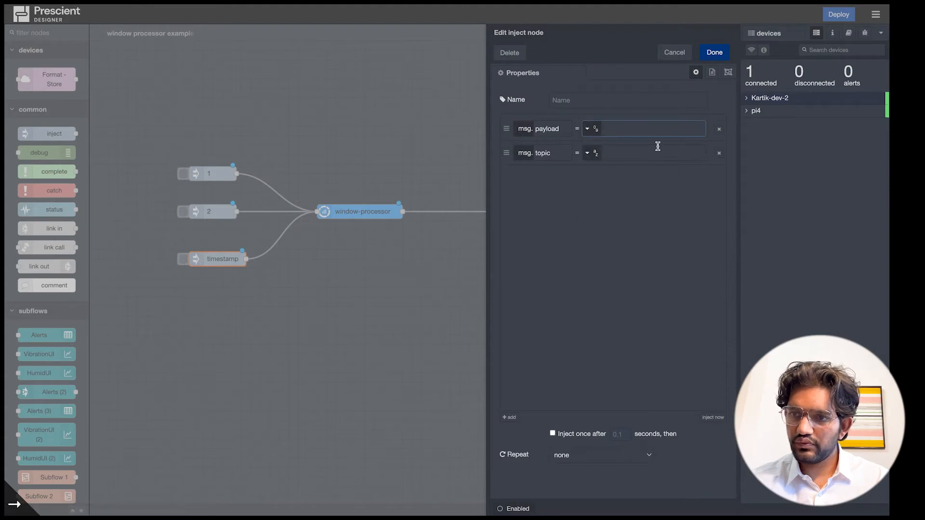
{"action": "type", "text": "3"}
{"action": "left_click", "coordinate": [720, 52]}
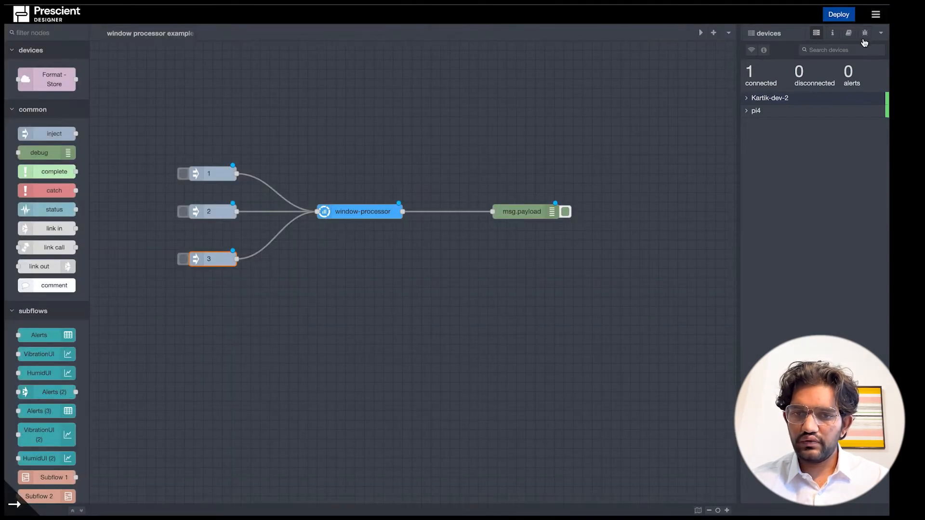
Show the debug messages and deploy the window processor example flow
{"action": "left_click", "coordinate": [865, 33]}
{"action": "left_click", "coordinate": [836, 15]}
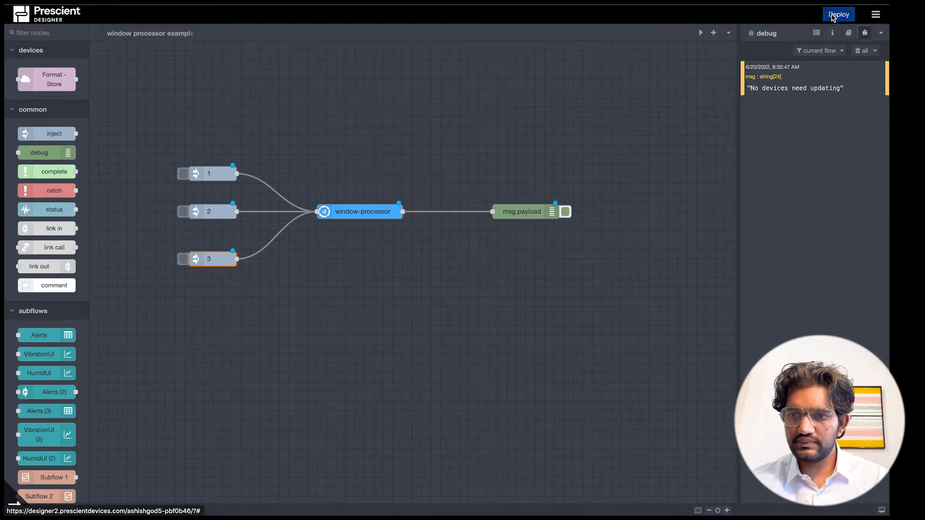
{"action": "left_click", "coordinate": [528, 78]}
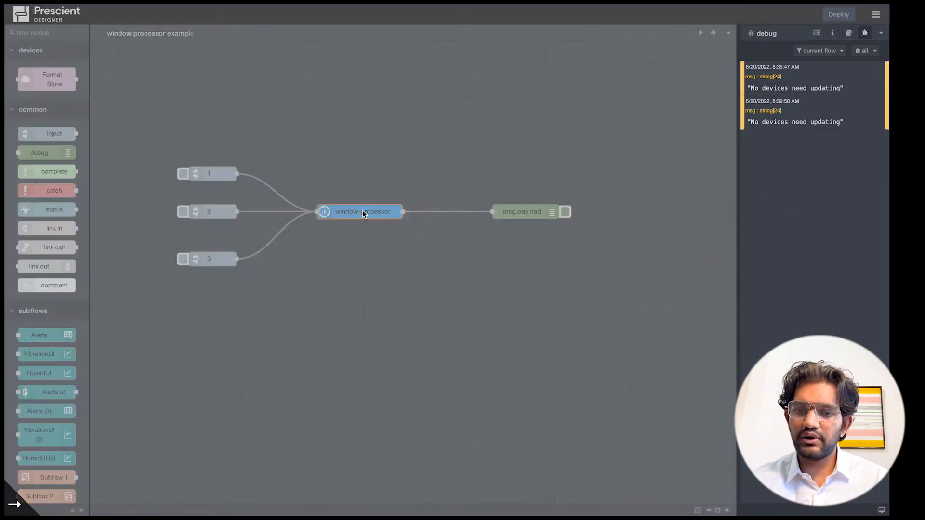
Review the window-processor node's mode and window interval options, set its Points to 4, and save the node
{"action": "double_click", "coordinate": [363, 212]}
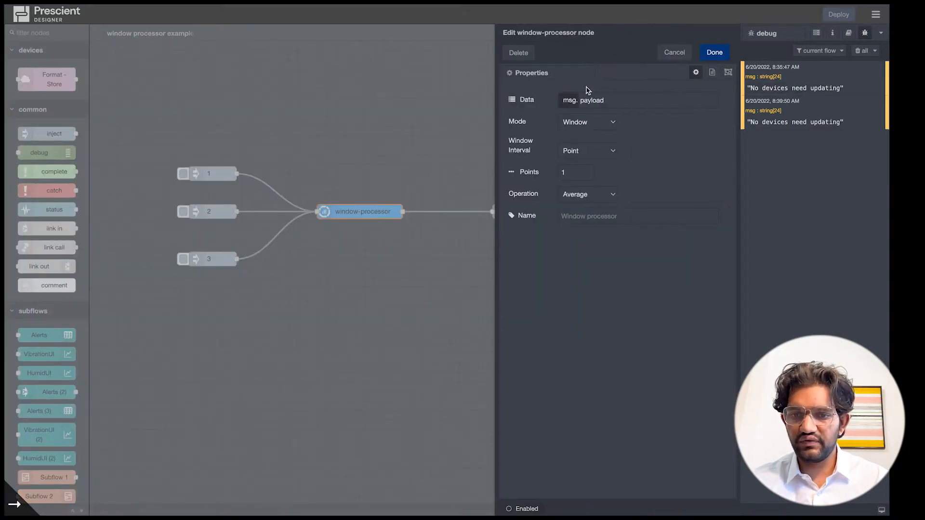
{"action": "left_click", "coordinate": [600, 124]}
{"action": "left_click", "coordinate": [660, 122]}
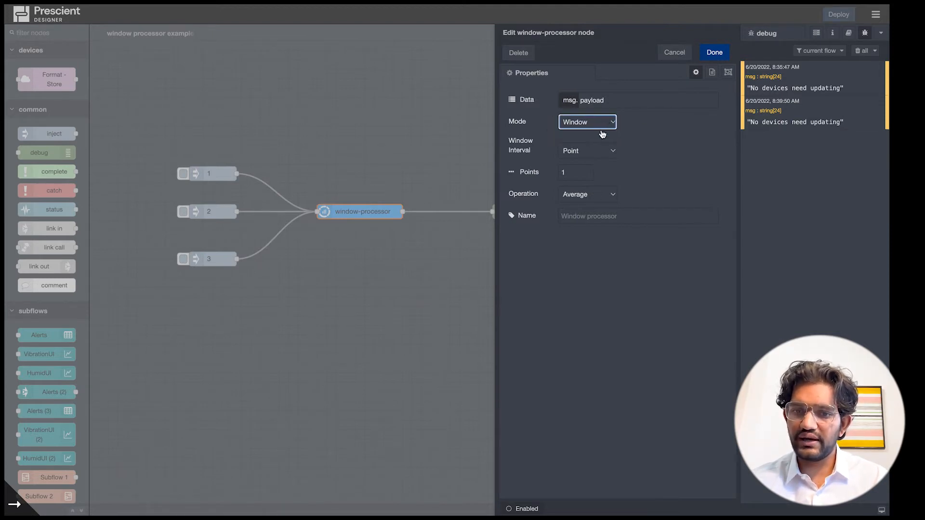
{"action": "left_click", "coordinate": [598, 151]}
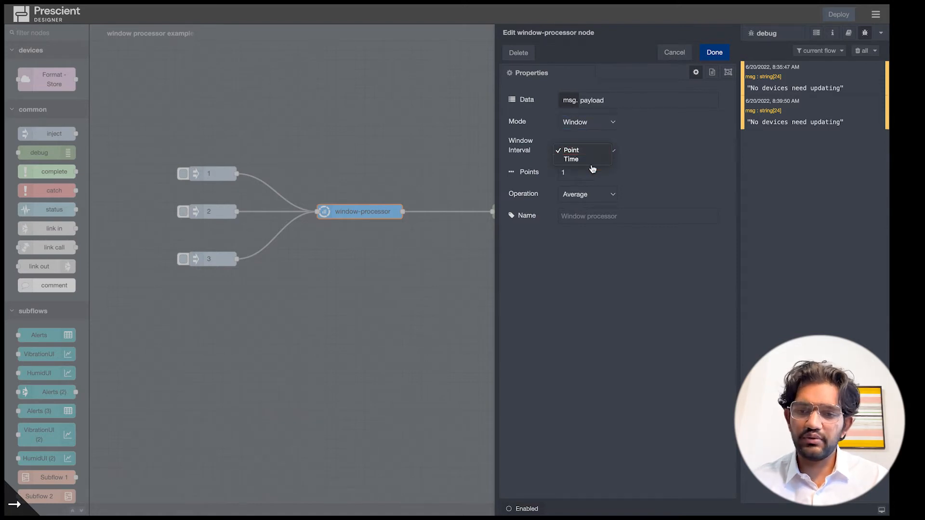
{"action": "left_click", "coordinate": [681, 164]}
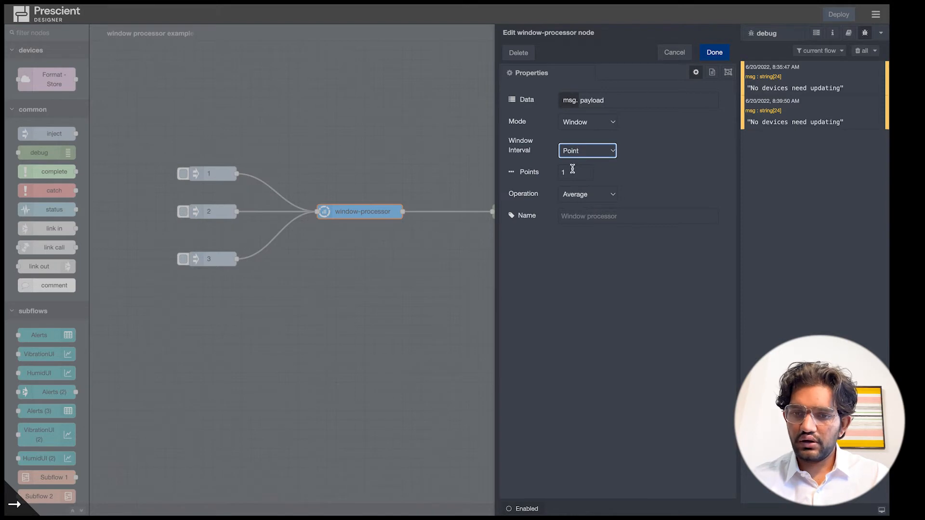
{"action": "left_click", "coordinate": [570, 170]}
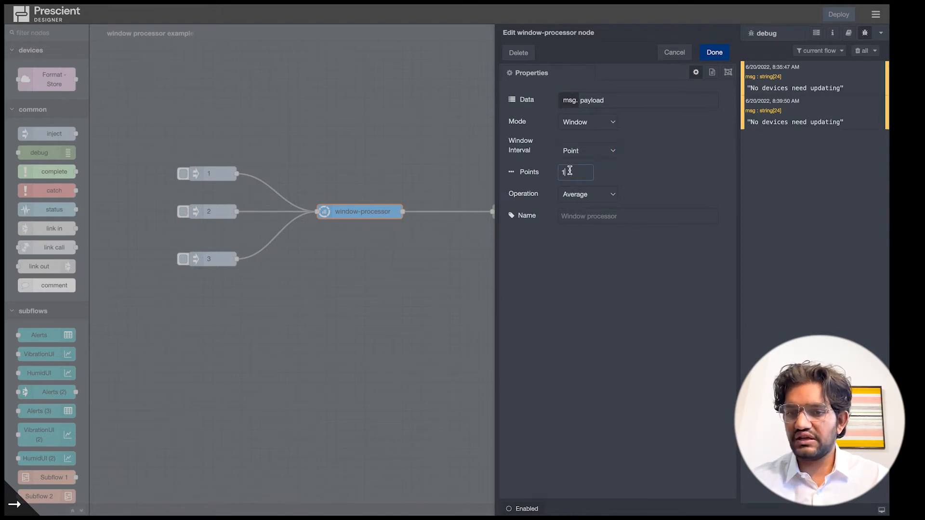
{"action": "key", "text": "BackSpace"}
{"action": "type", "text": "4"}
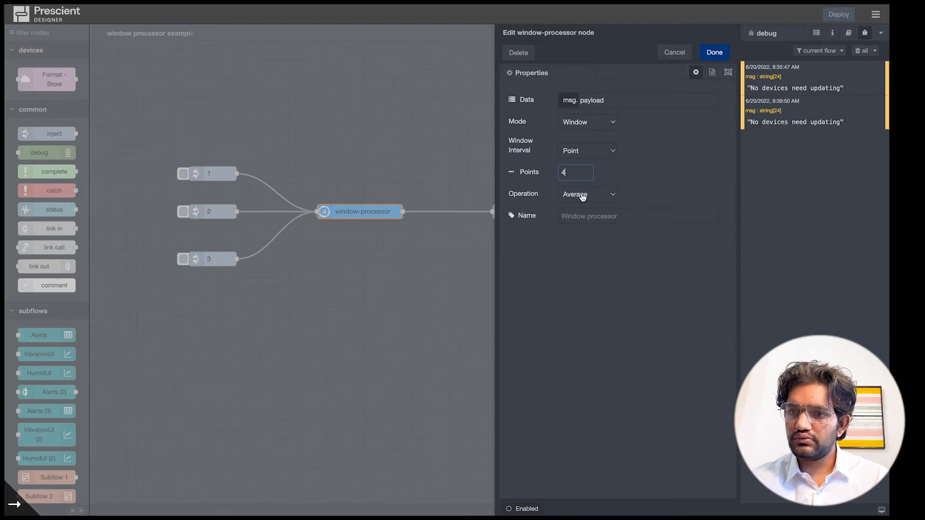
{"action": "left_click", "coordinate": [715, 53]}
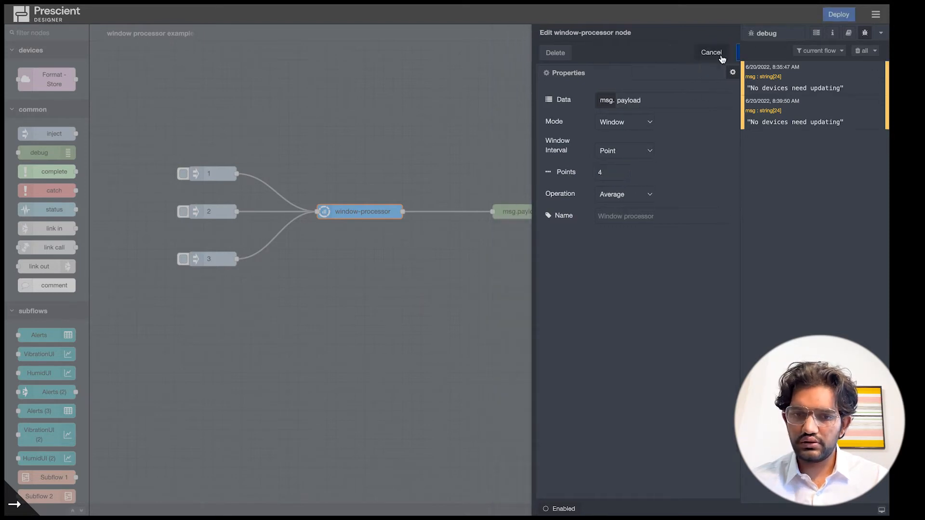
Clear all debug messages and redeploy the flow with the edited window-processor node
{"action": "left_click", "coordinate": [861, 53]}
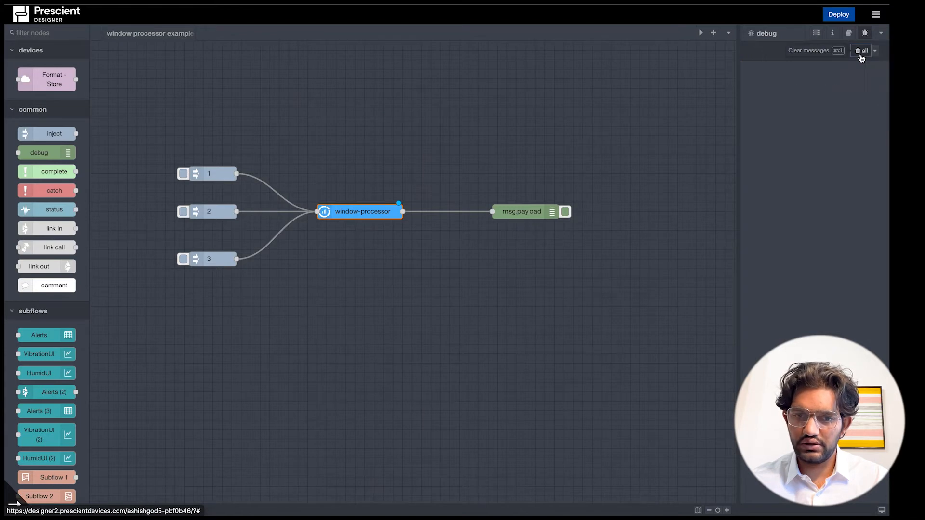
{"action": "left_click", "coordinate": [839, 15]}
{"action": "left_click", "coordinate": [529, 77]}
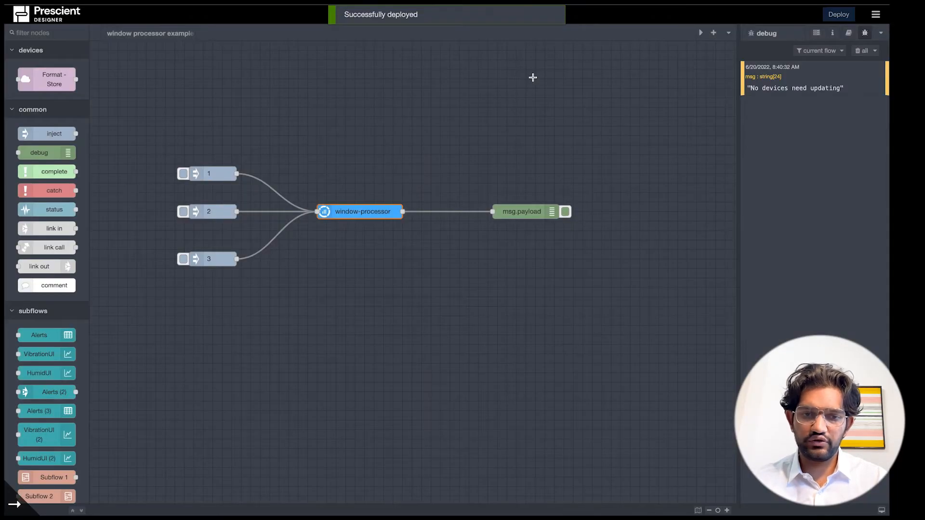
Inject the values 1 and 2 into the window-processor to test its average output in the debug messages
{"action": "left_click", "coordinate": [183, 174]}
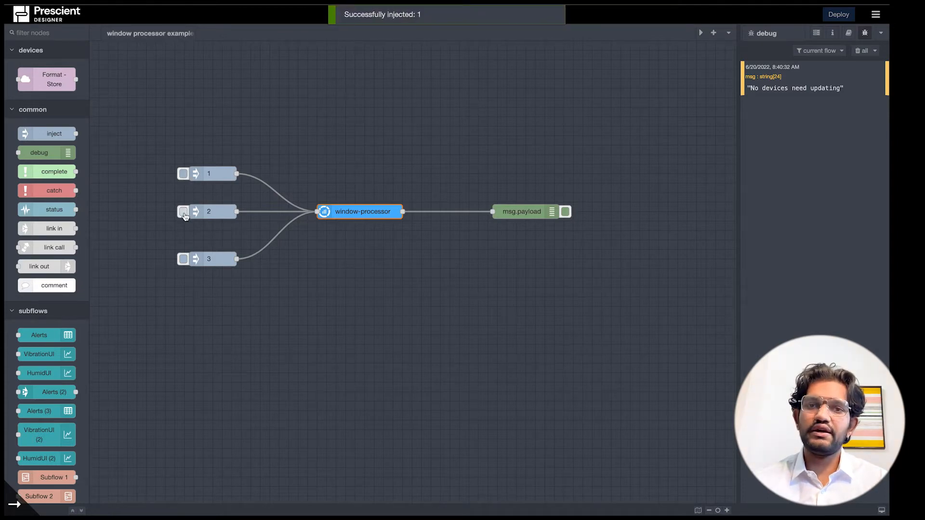
{"action": "left_click", "coordinate": [184, 214]}
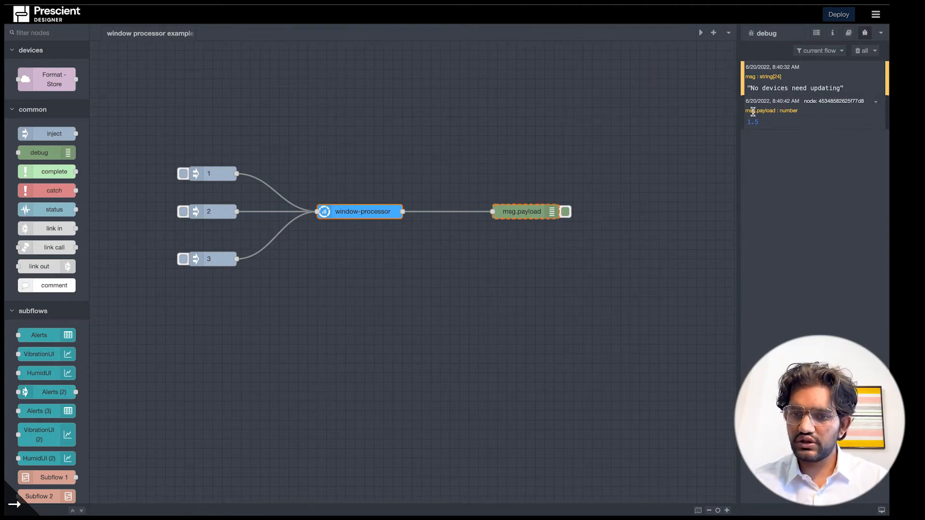
Change the window-processor node's operation to Decimate and save the node
{"action": "double_click", "coordinate": [361, 214]}
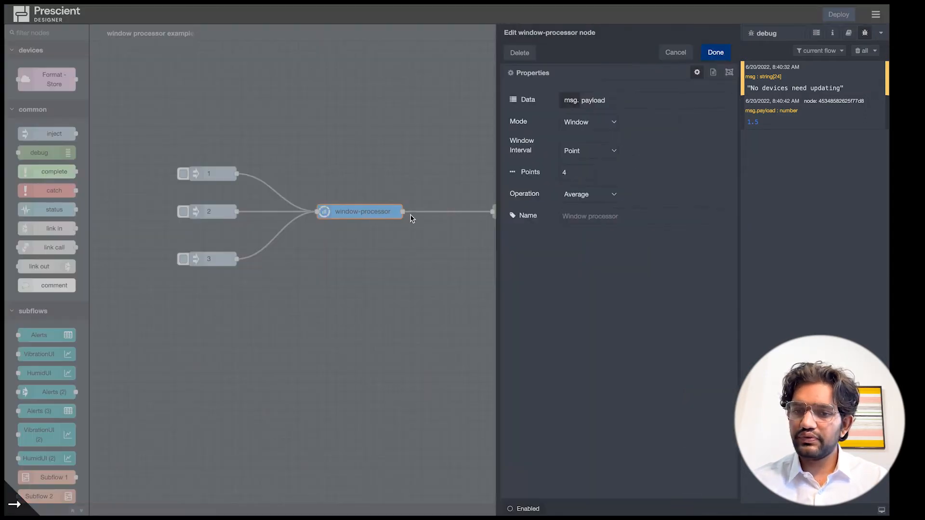
{"action": "left_click", "coordinate": [608, 197]}
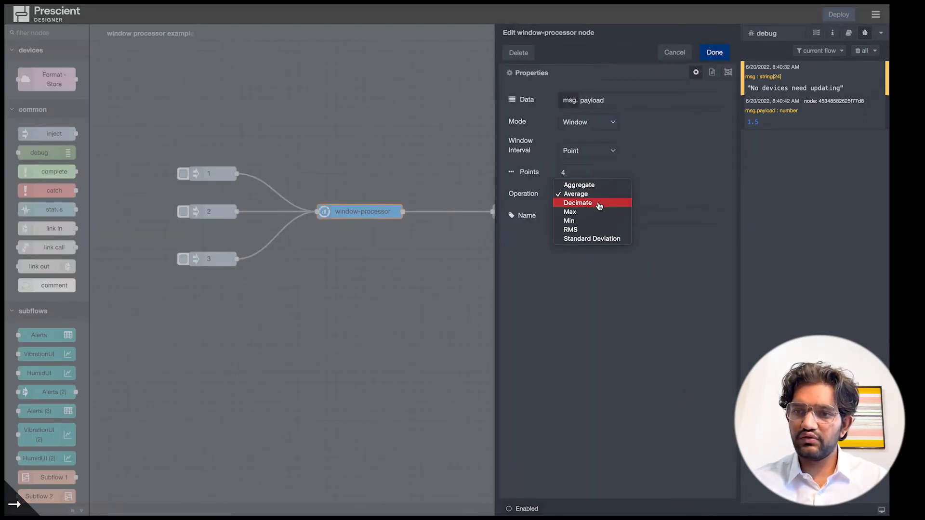
{"action": "left_click", "coordinate": [599, 206]}
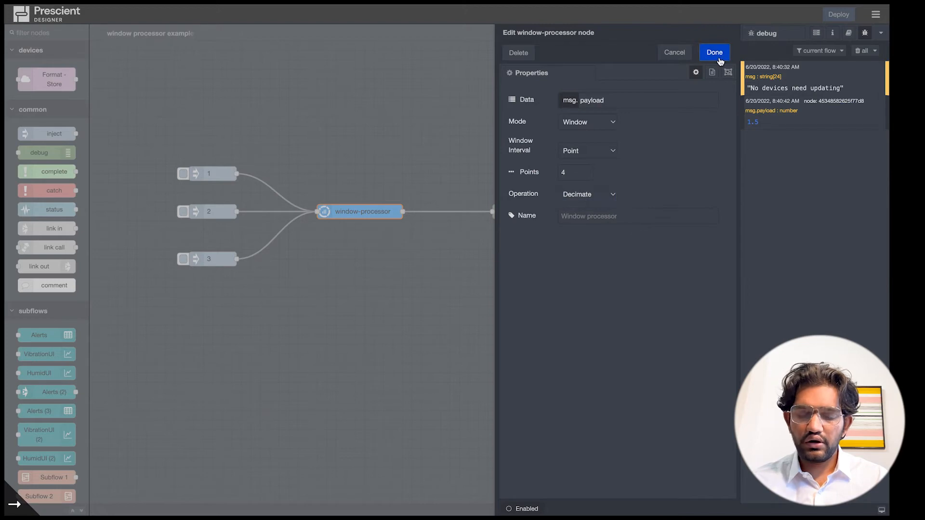
{"action": "left_click", "coordinate": [714, 53]}
Redeploy the flow despite the misconfigured node and inject the values 1 and 2 to test the Decimate output
{"action": "left_click", "coordinate": [846, 17]}
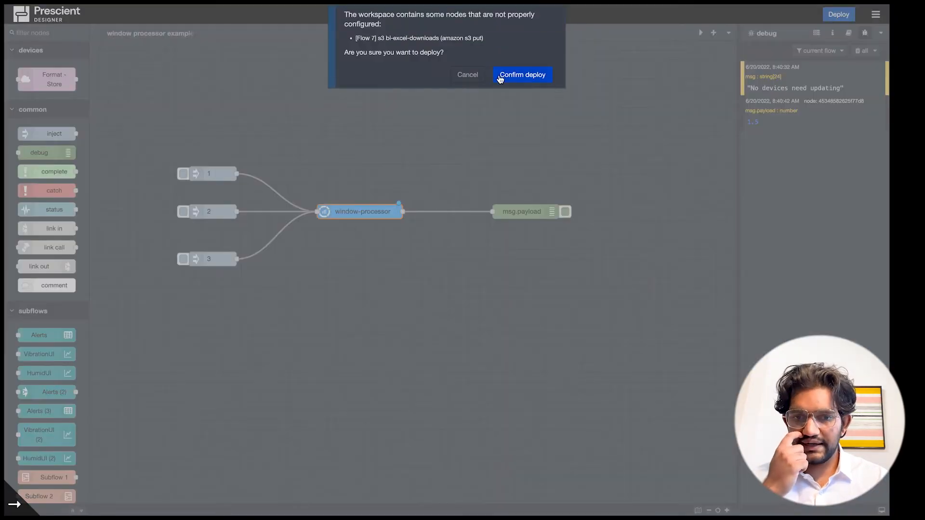
{"action": "left_click", "coordinate": [501, 77]}
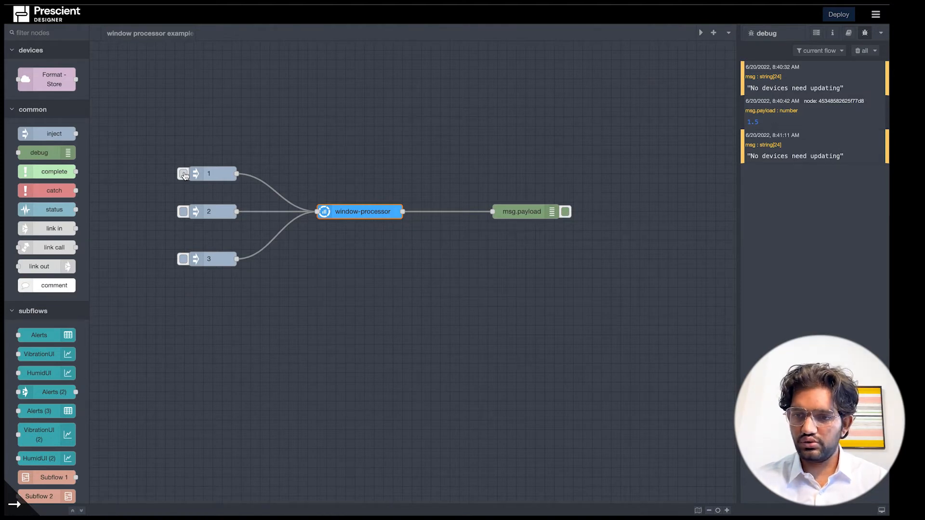
{"action": "left_click", "coordinate": [184, 174]}
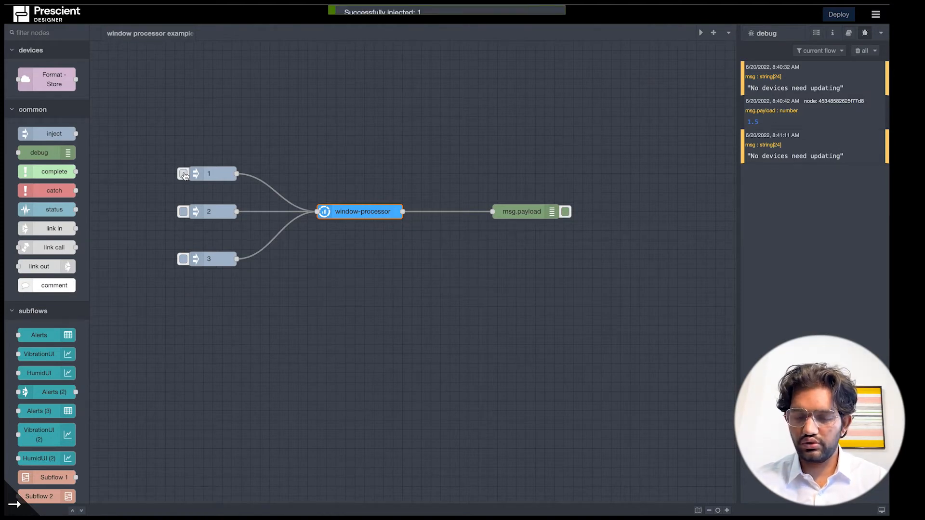
{"action": "left_click", "coordinate": [184, 213]}
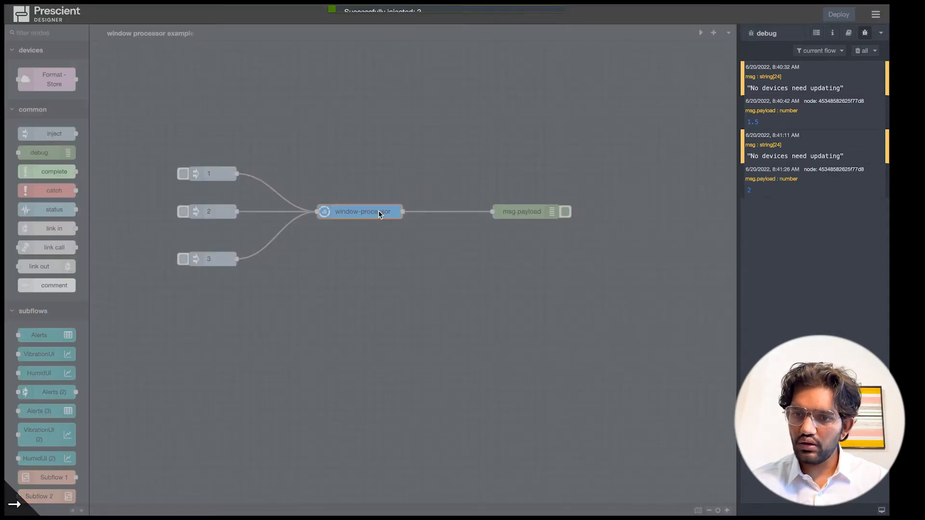
Change the window-processor node's operation to Max and save the node
{"action": "double_click", "coordinate": [378, 211]}
{"action": "left_click", "coordinate": [603, 195]}
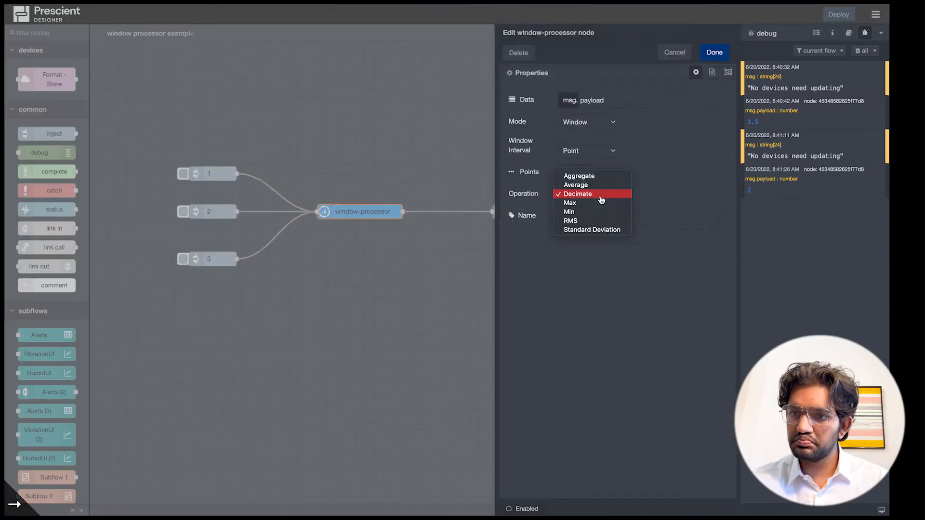
{"action": "left_click", "coordinate": [597, 203]}
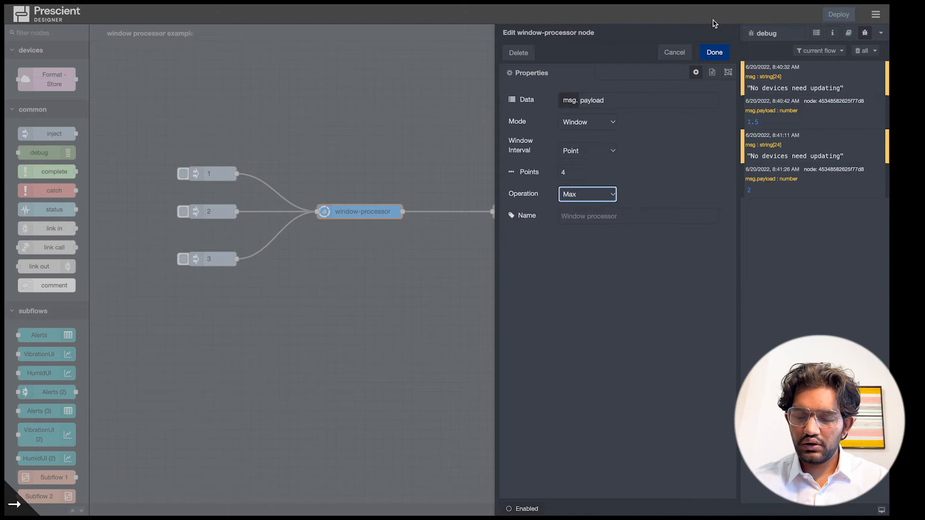
{"action": "left_click", "coordinate": [715, 53]}
Redeploy the flow and inject the values 1, 2, 3 and 2 to test the Max output in the debug messages
{"action": "left_click", "coordinate": [847, 17]}
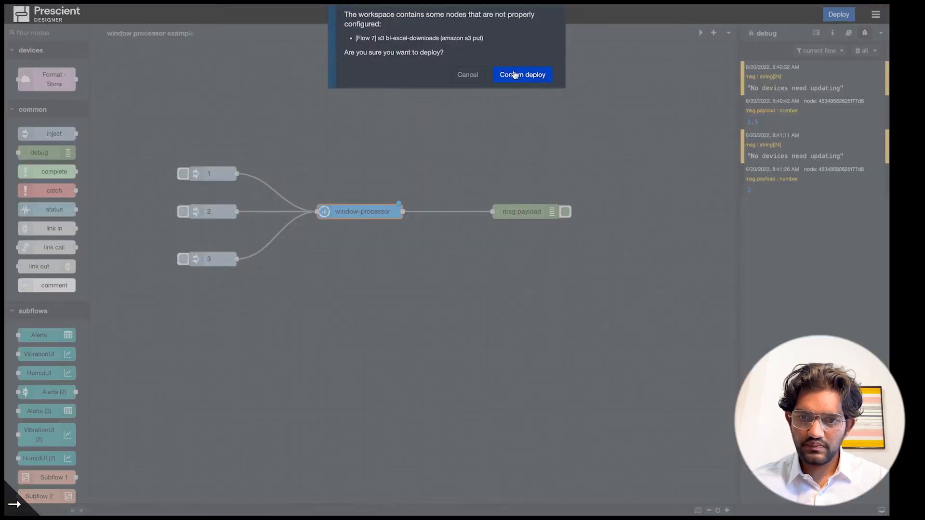
{"action": "left_click", "coordinate": [512, 75]}
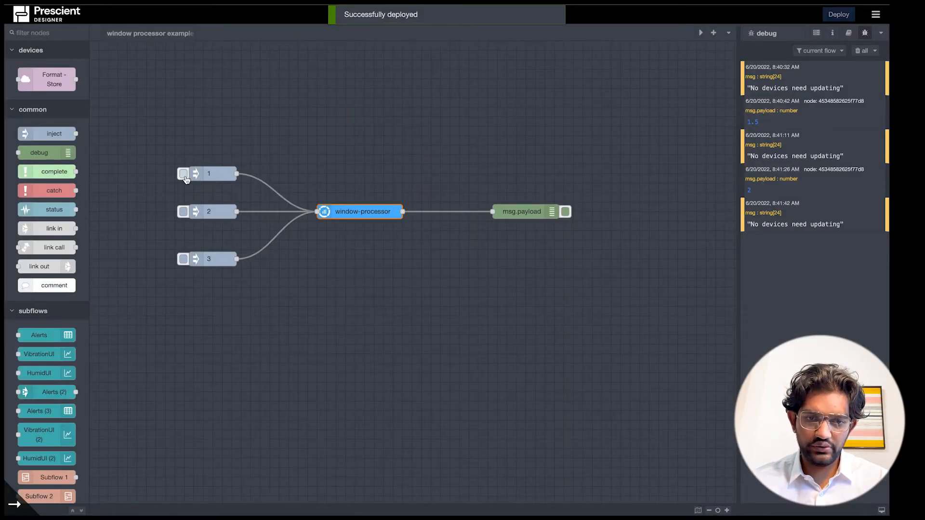
{"action": "left_click", "coordinate": [184, 175]}
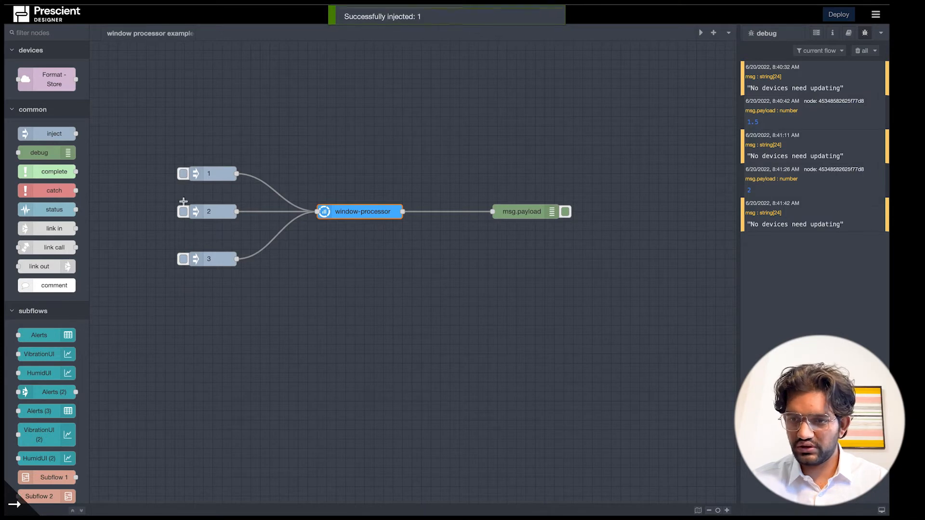
{"action": "left_click", "coordinate": [184, 213]}
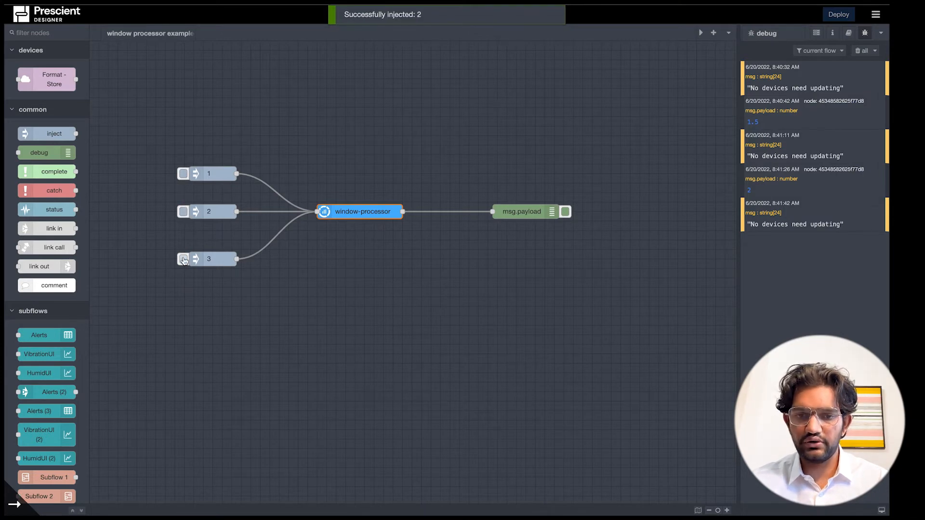
{"action": "left_click", "coordinate": [183, 213]}
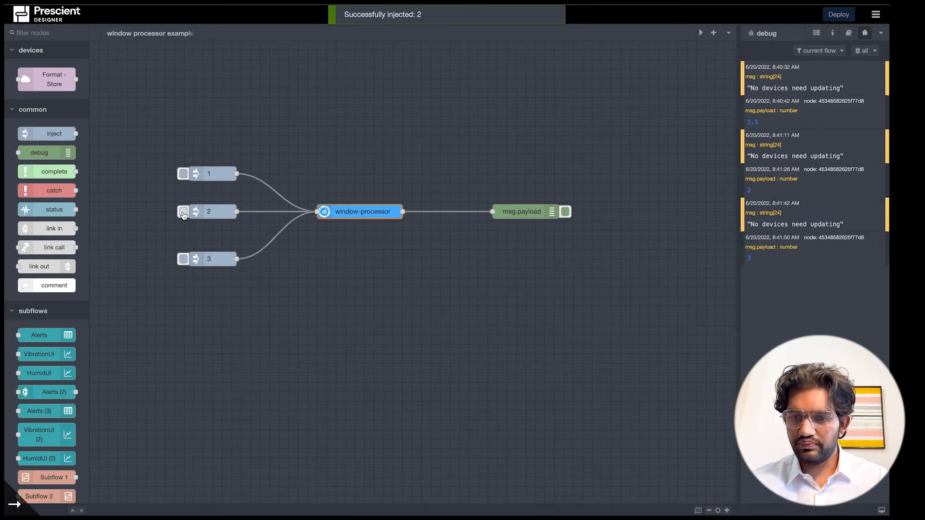
Change the window-processor node's operation to RMS and save the node
{"action": "double_click", "coordinate": [373, 214]}
{"action": "left_click", "coordinate": [596, 194]}
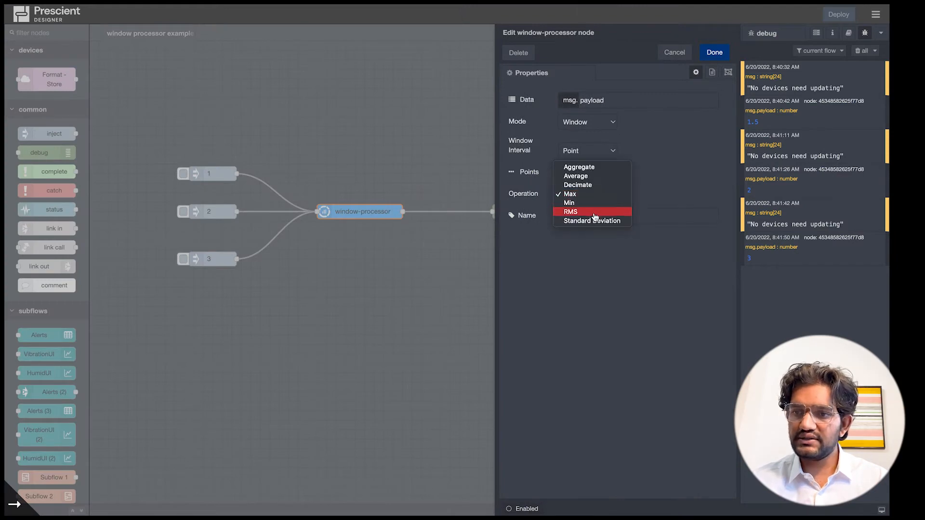
{"action": "left_click", "coordinate": [596, 213]}
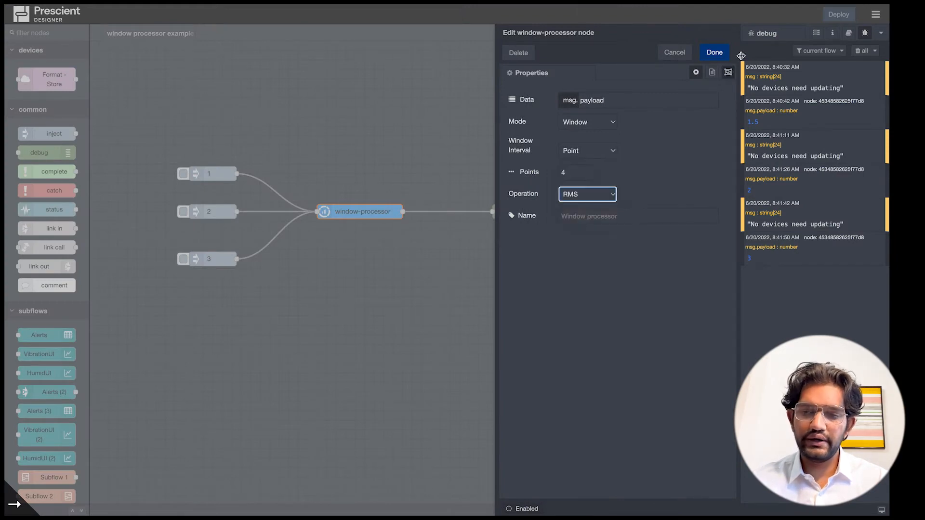
{"action": "left_click", "coordinate": [715, 52]}
Redeploy the flow and inject the values 1, 2, 3 and 2 to test the RMS output
{"action": "left_click", "coordinate": [838, 15]}
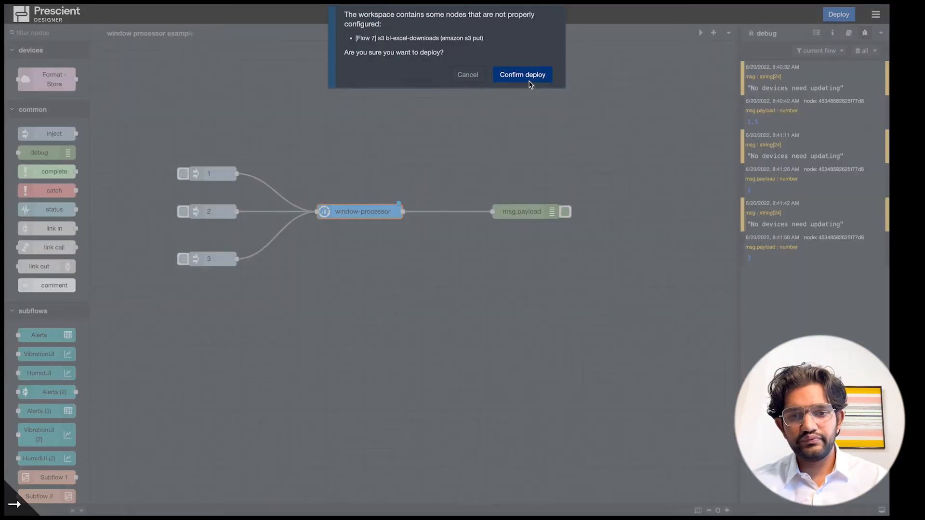
{"action": "left_click", "coordinate": [531, 77]}
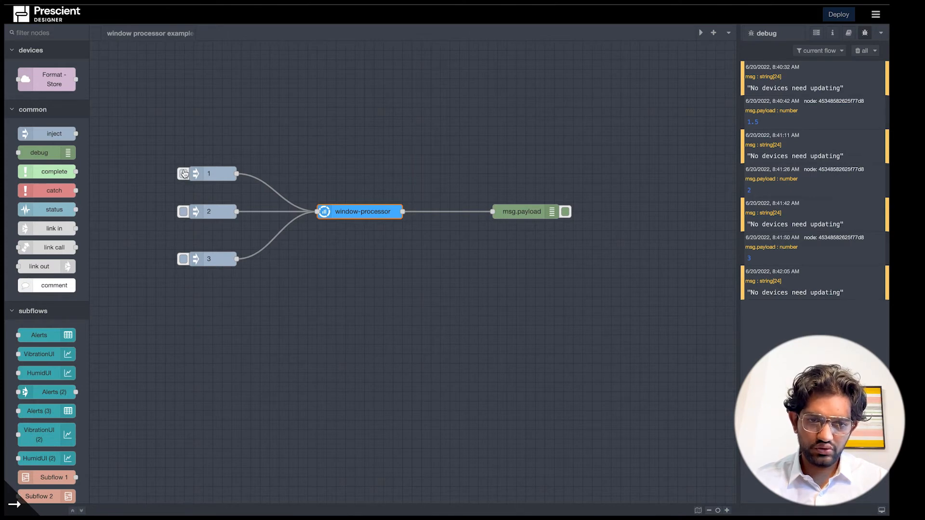
{"action": "left_click", "coordinate": [183, 174]}
{"action": "left_click", "coordinate": [183, 211]}
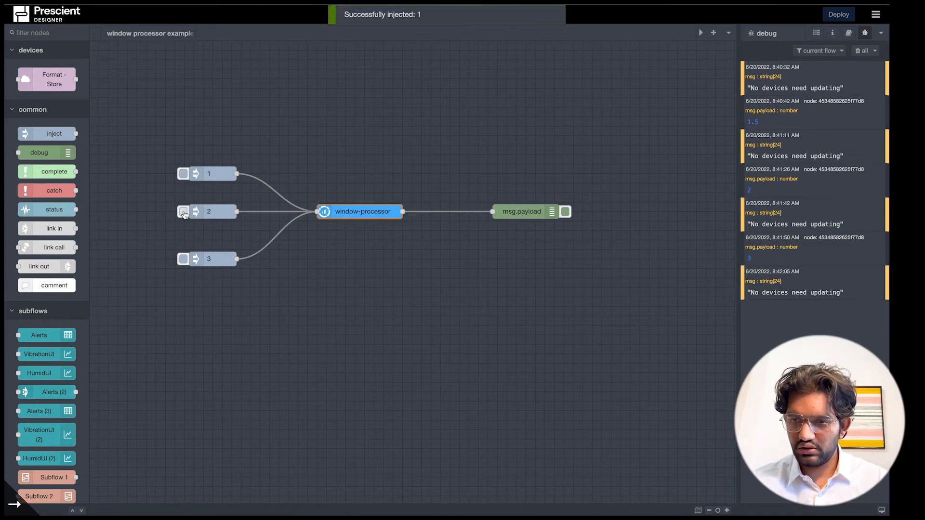
{"action": "left_click", "coordinate": [183, 260]}
{"action": "left_click", "coordinate": [183, 212]}
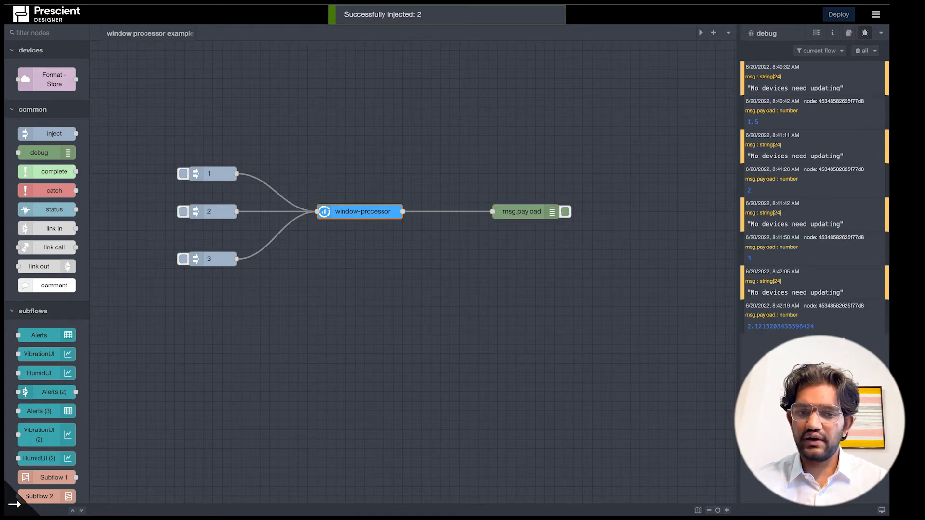
Open the window-processor node, set its window interval to Time, clear the minutes and enter 10 seconds
{"action": "double_click", "coordinate": [344, 207]}
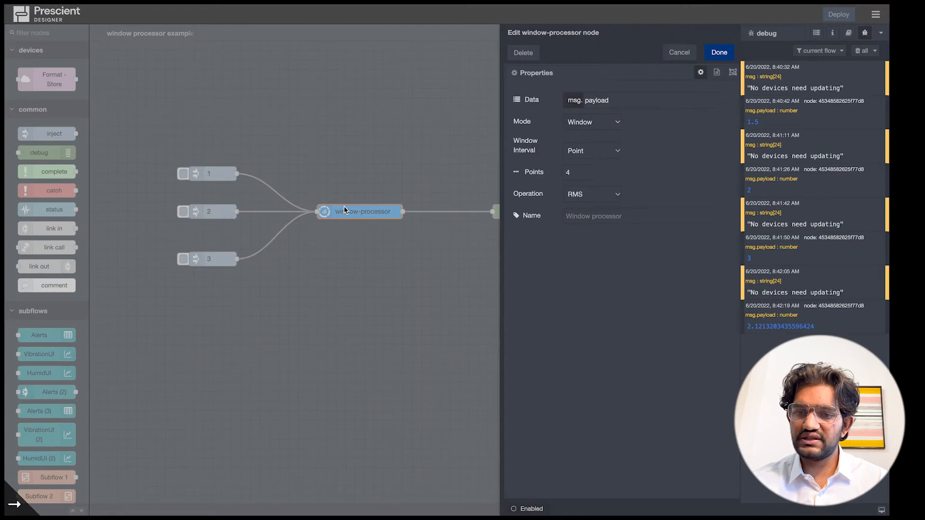
{"action": "left_click", "coordinate": [595, 194]}
{"action": "left_click", "coordinate": [682, 158]}
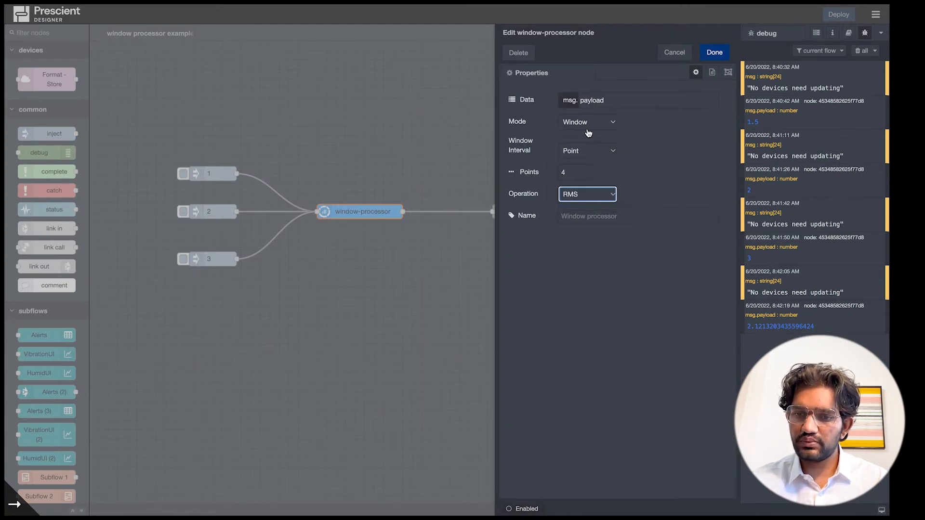
{"action": "left_click", "coordinate": [588, 126]}
{"action": "left_click", "coordinate": [664, 140]}
{"action": "left_click", "coordinate": [592, 155]}
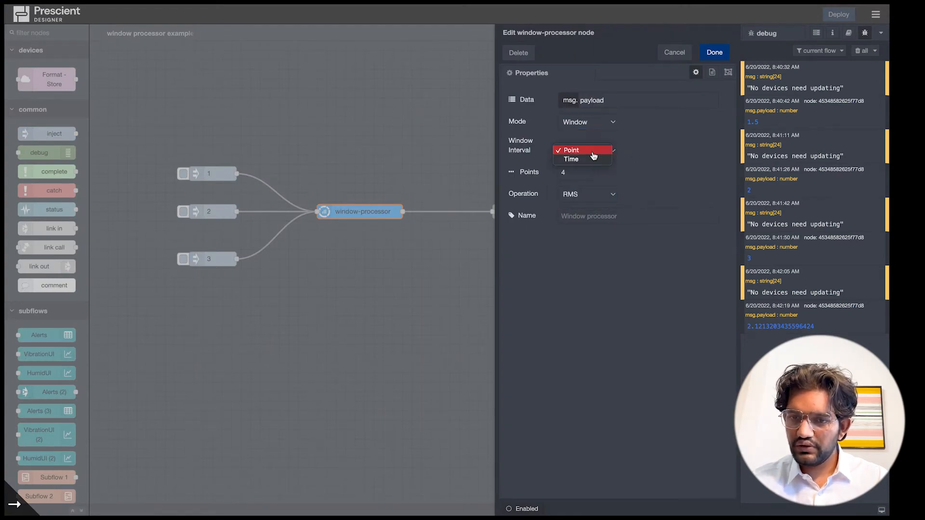
{"action": "left_click", "coordinate": [596, 159]}
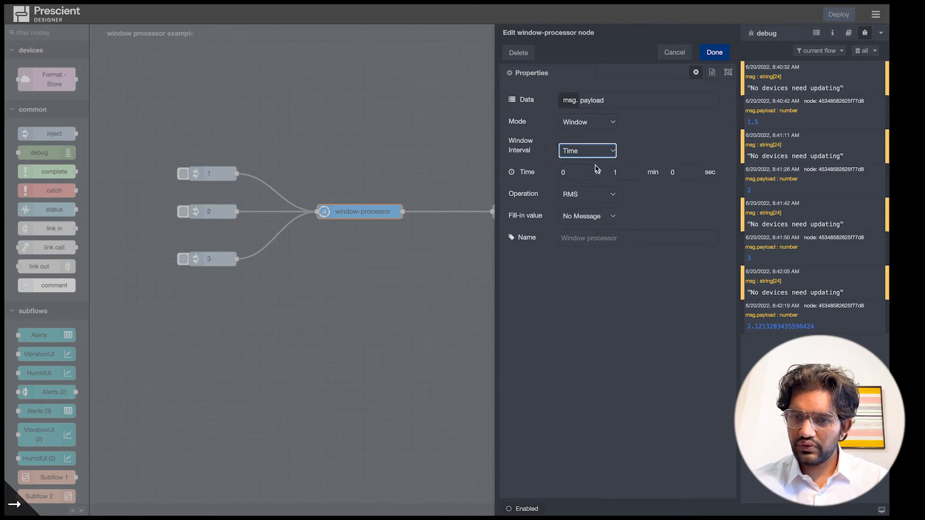
{"action": "left_click", "coordinate": [619, 173]}
{"action": "key", "text": "BackSpace"}
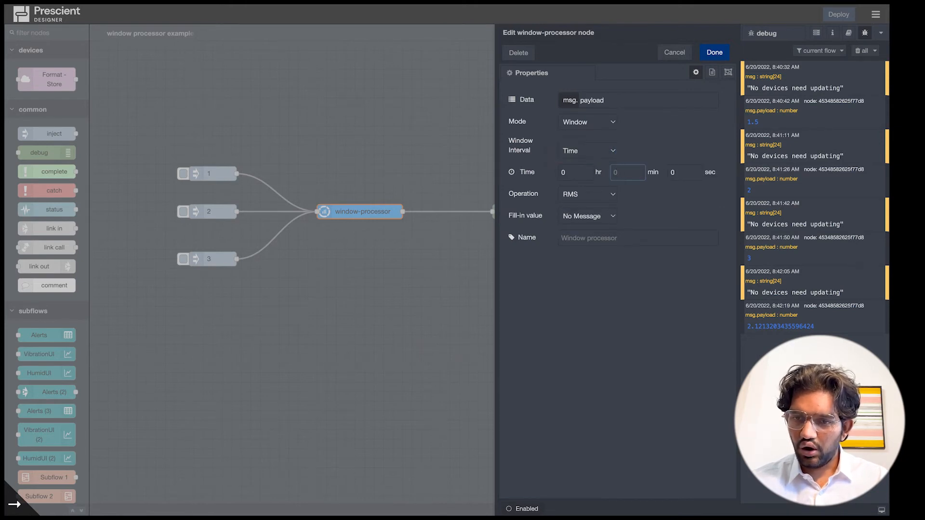
{"action": "left_click", "coordinate": [689, 171]}
{"action": "key", "text": "BackSpace"}
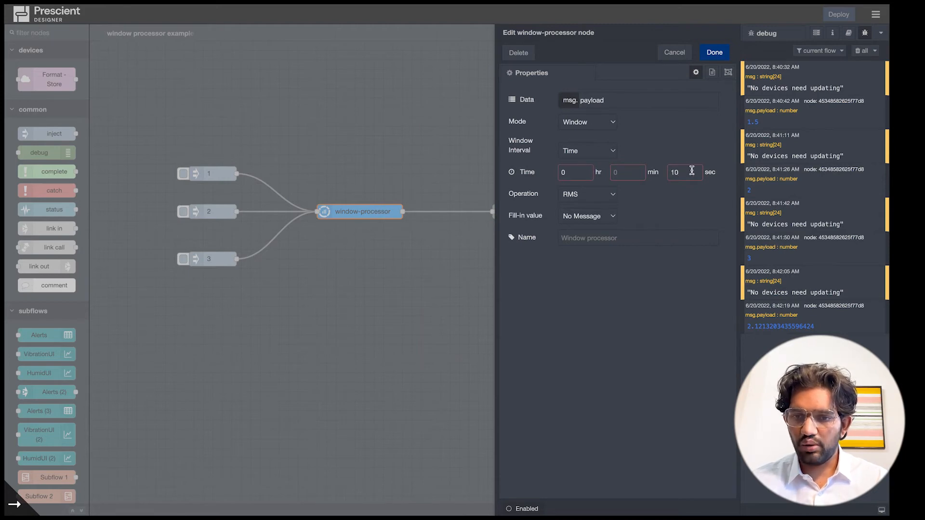
Set the window-processor's operation to Aggregate, keep the fill-in value at No Message, and save the node
{"action": "left_click", "coordinate": [582, 198]}
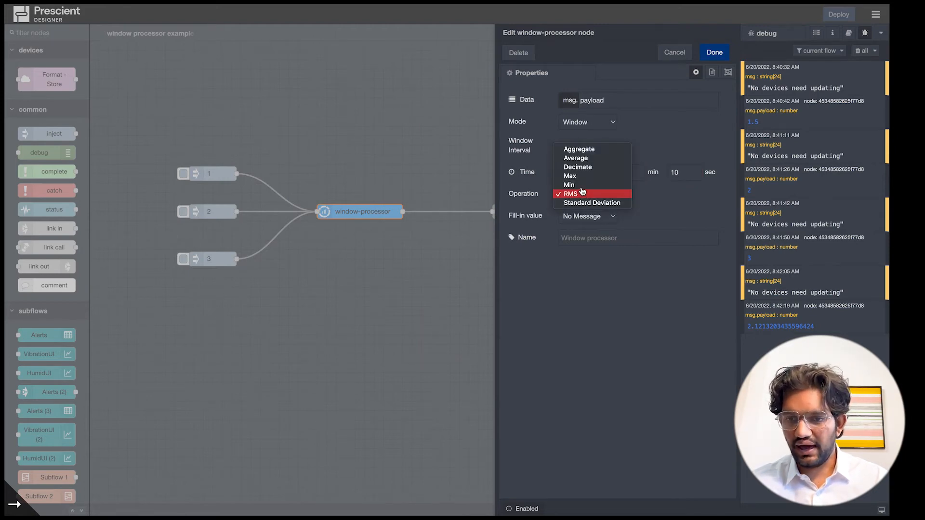
{"action": "left_click", "coordinate": [605, 154]}
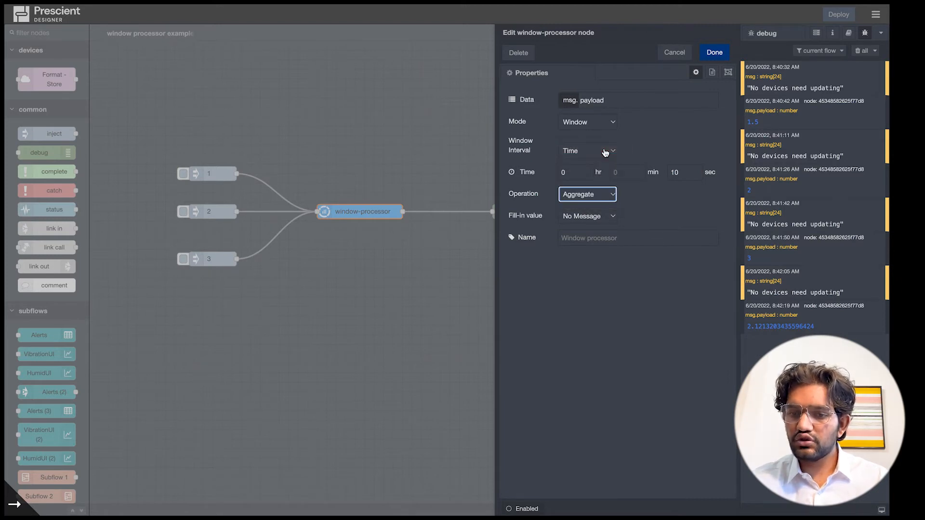
{"action": "left_click", "coordinate": [592, 223]}
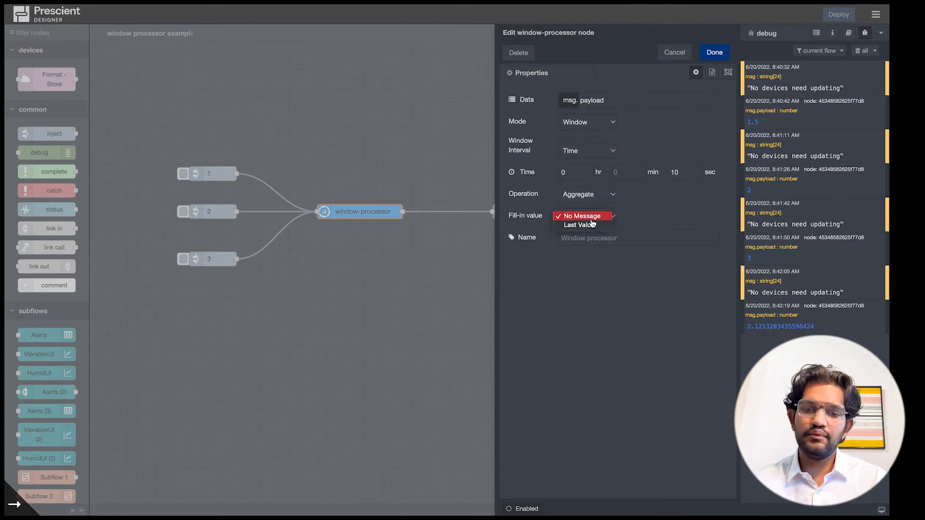
{"action": "left_click", "coordinate": [626, 210]}
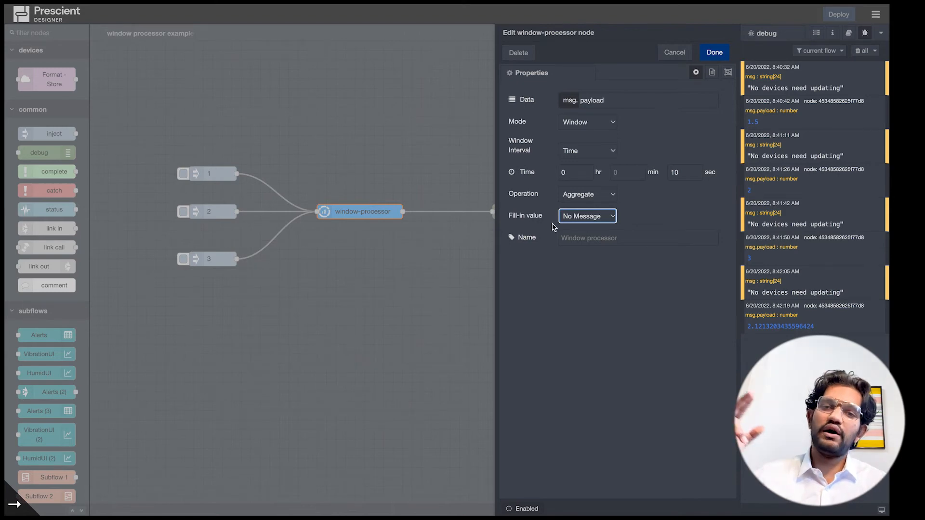
{"action": "left_click", "coordinate": [603, 215]}
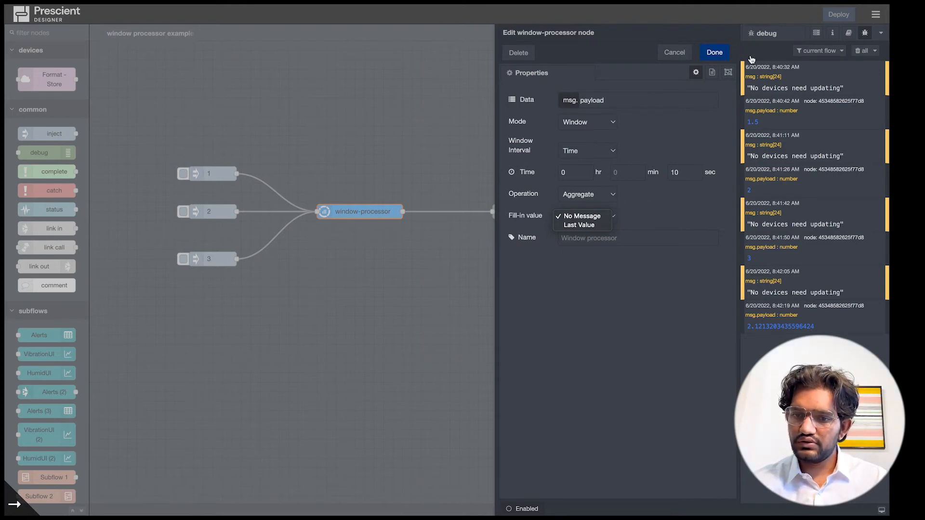
{"action": "left_click", "coordinate": [717, 53]}
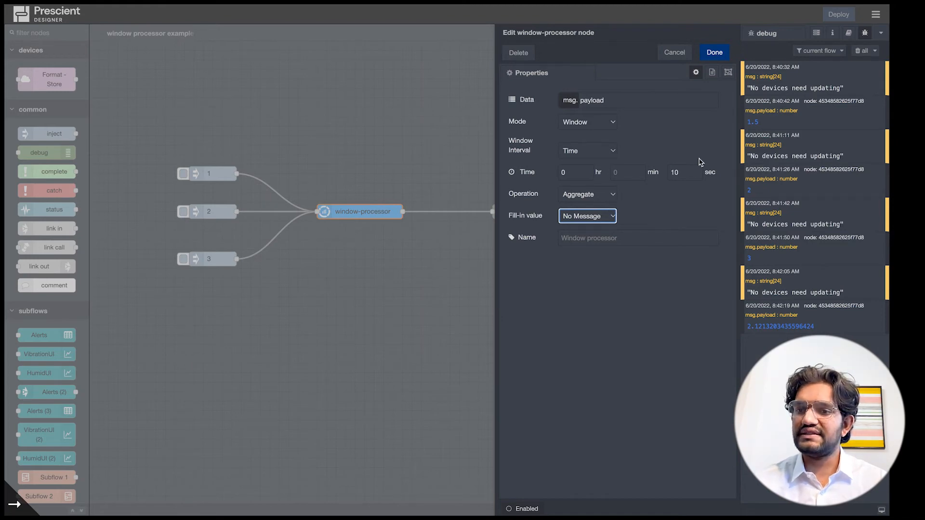
{"action": "left_click", "coordinate": [715, 52]}
Redeploy the flow, repeatedly inject the values 1, 2 and 3 within the 10-second window, and examine the Aggregate output in the debug messages
{"action": "left_click", "coordinate": [837, 16]}
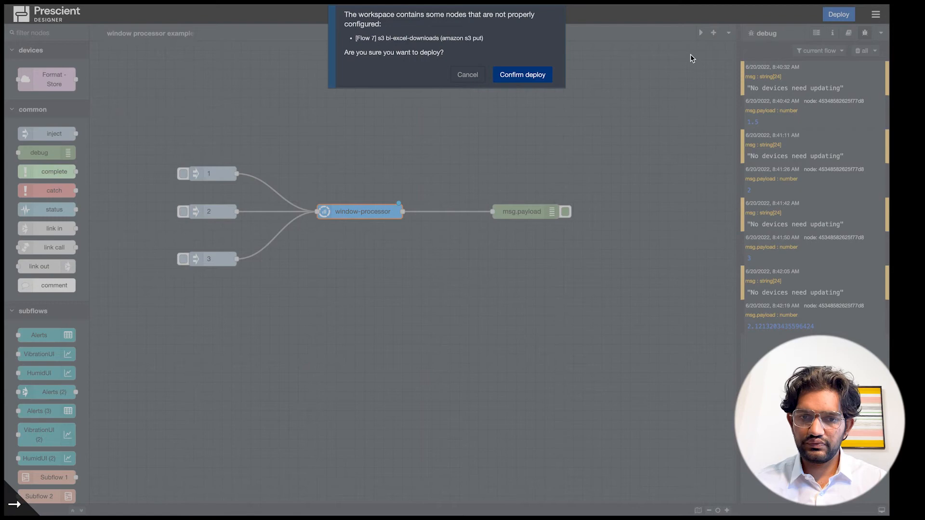
{"action": "left_click", "coordinate": [525, 74]}
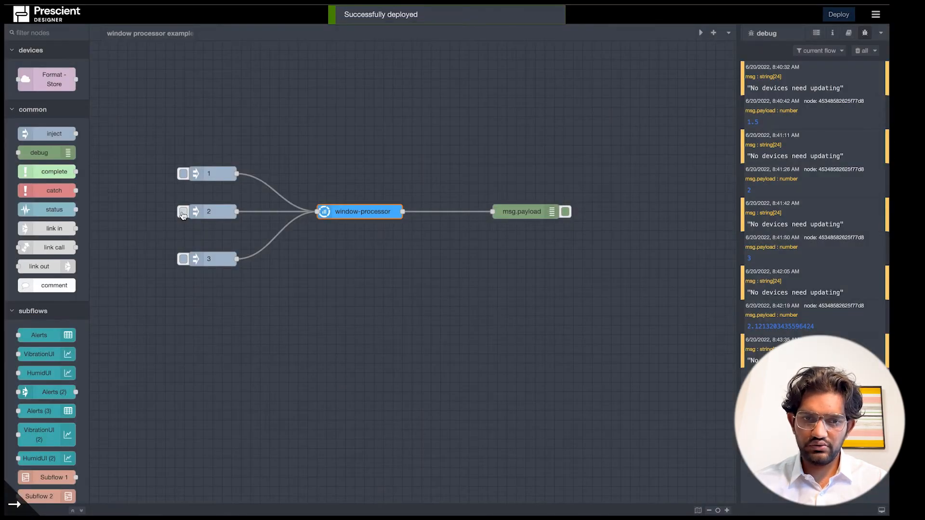
{"action": "left_click", "coordinate": [183, 214]}
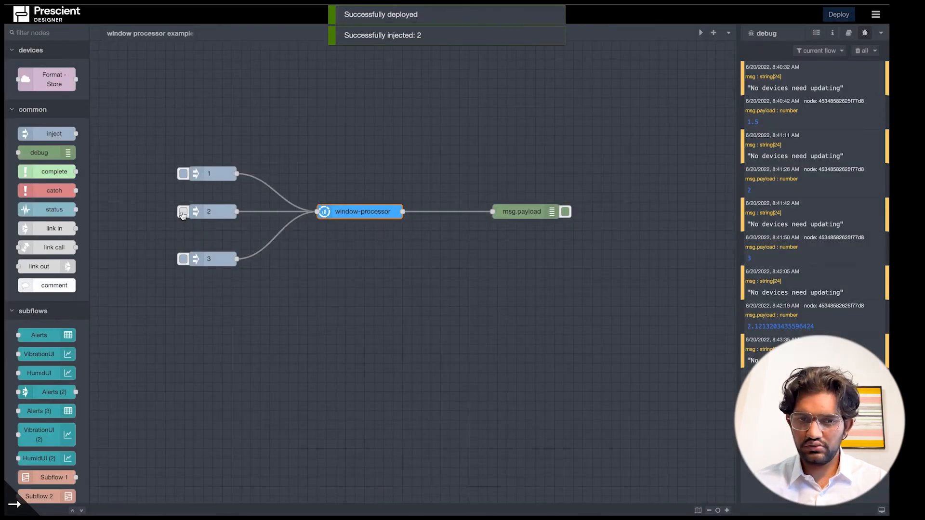
{"action": "left_click", "coordinate": [185, 176]}
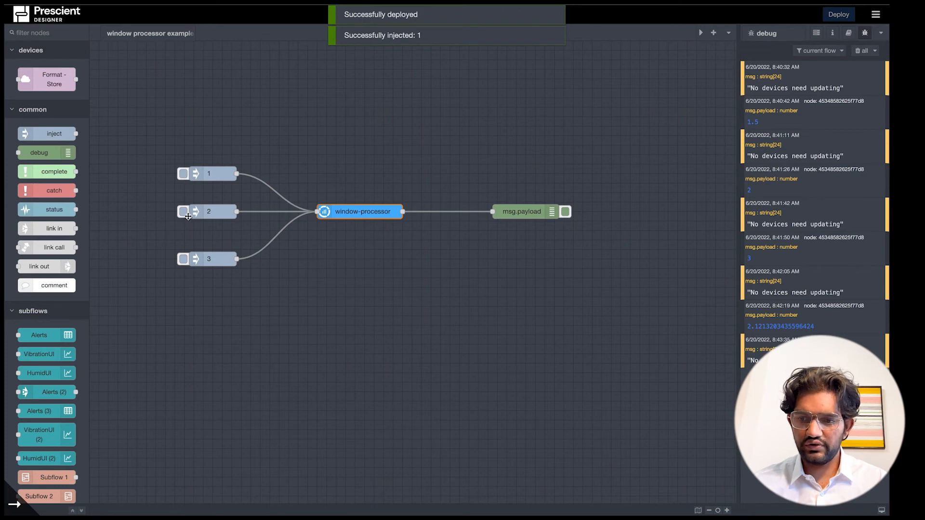
{"action": "left_click", "coordinate": [183, 212]}
{"action": "left_click", "coordinate": [186, 176]}
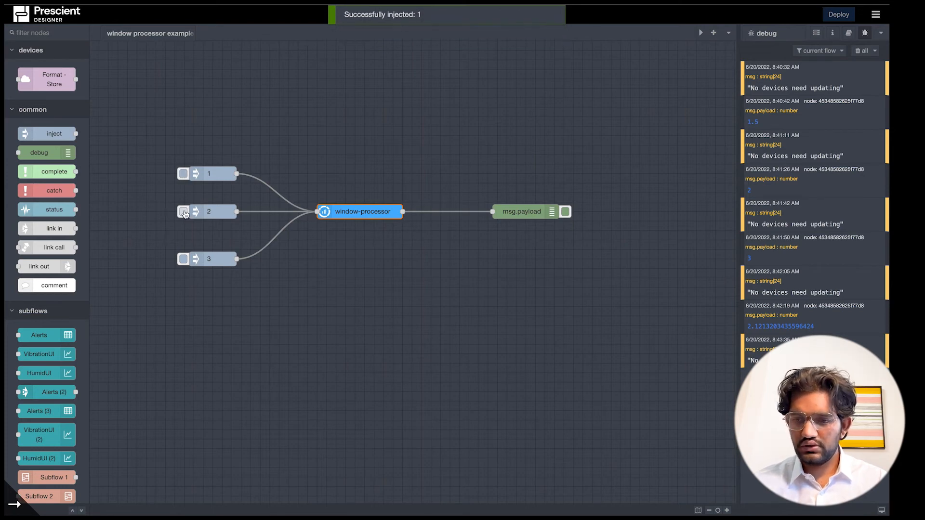
{"action": "left_click", "coordinate": [183, 213]}
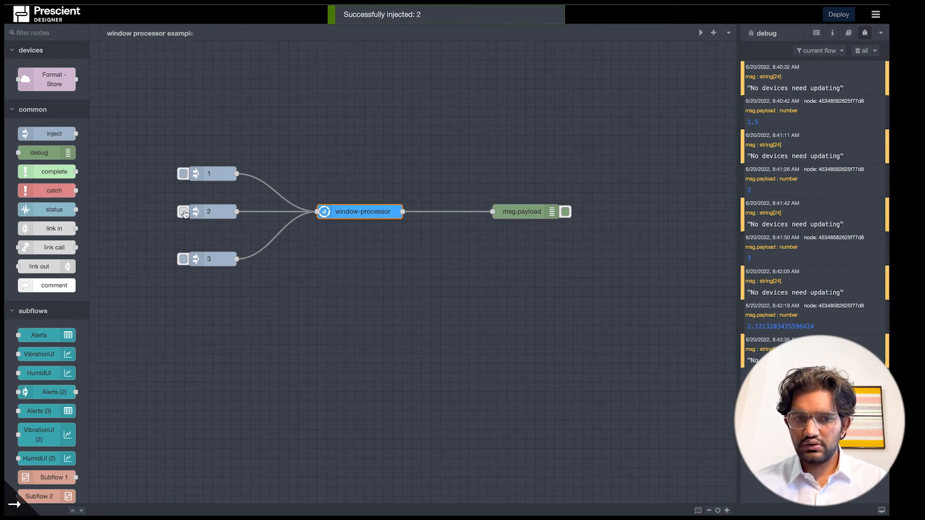
{"action": "left_click", "coordinate": [183, 259]}
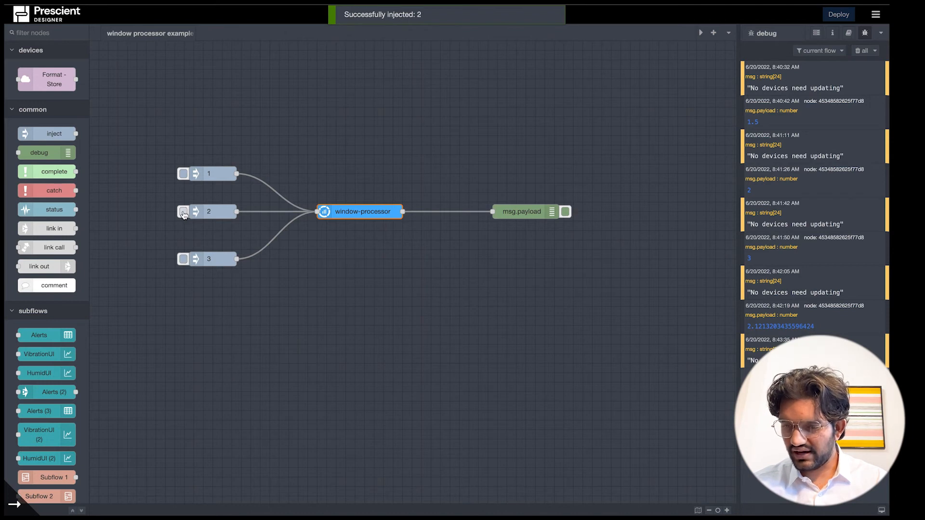
{"action": "left_click", "coordinate": [511, 215]}
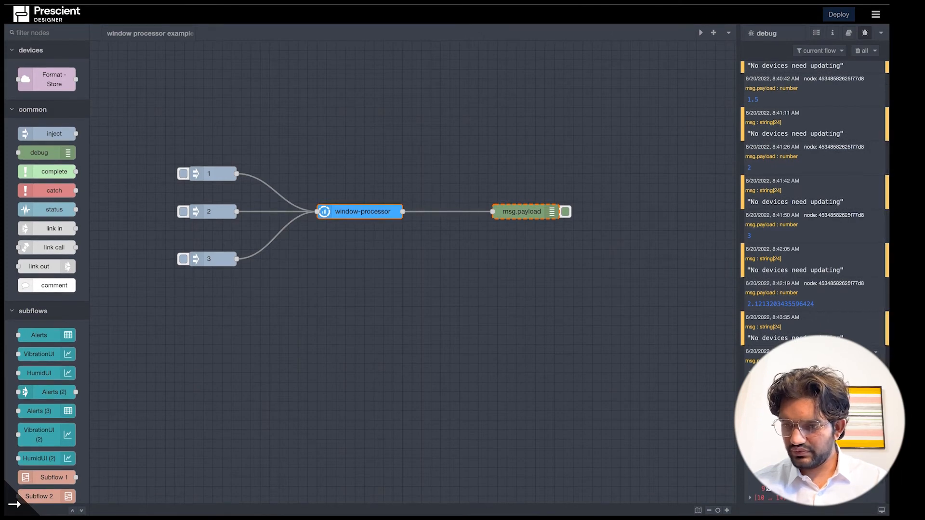
{"action": "scroll", "coordinate": [772, 503], "scroll_direction": "down", "scroll_amount": 2}
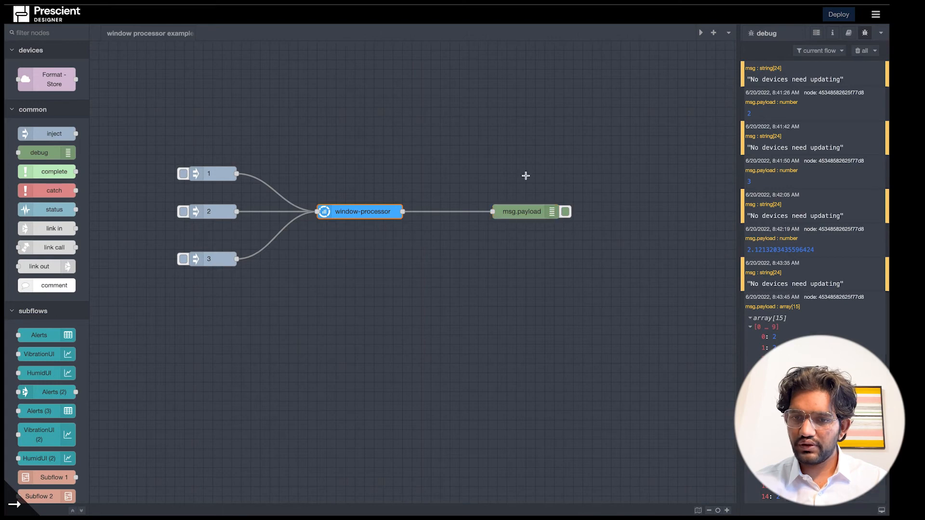
Set the window-processor node's mode to Instantaneous with the Average operation over 4 points, and save the node
{"action": "double_click", "coordinate": [368, 212]}
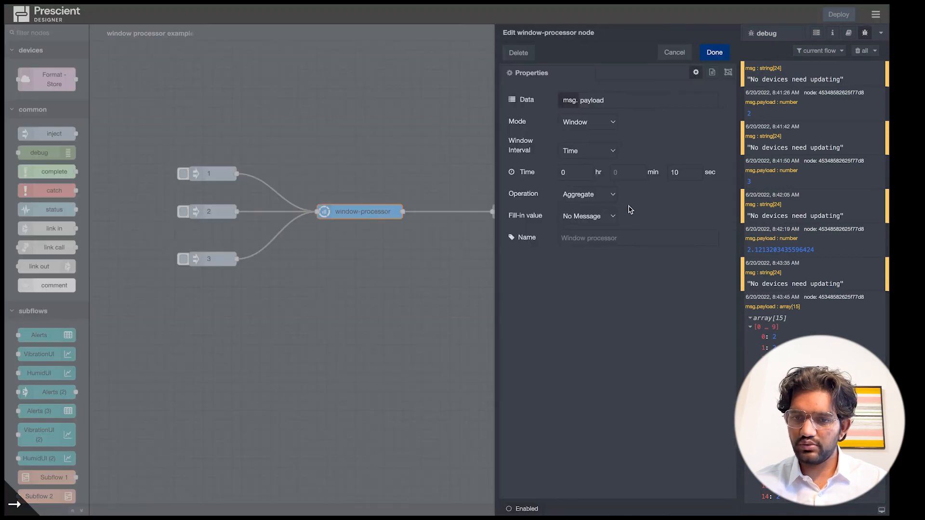
{"action": "left_click", "coordinate": [600, 195]}
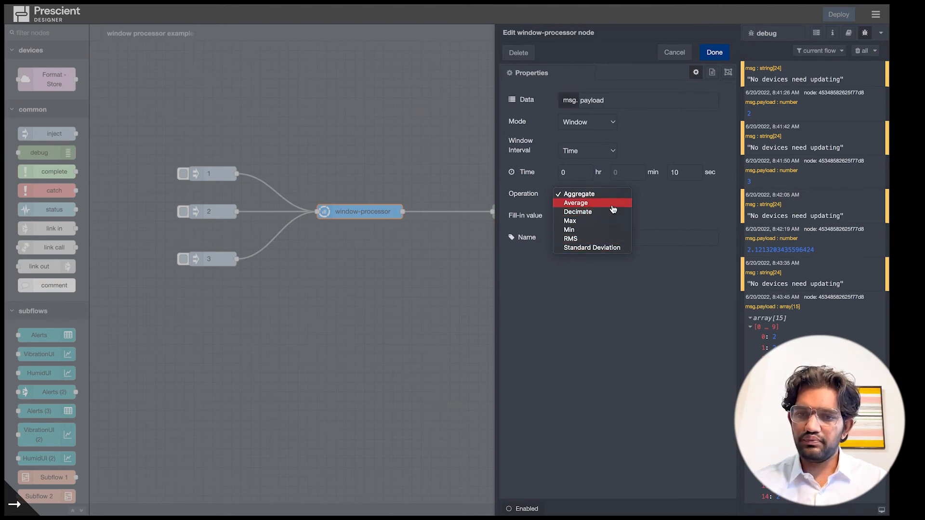
{"action": "left_click", "coordinate": [604, 121]}
{"action": "left_click", "coordinate": [603, 122]}
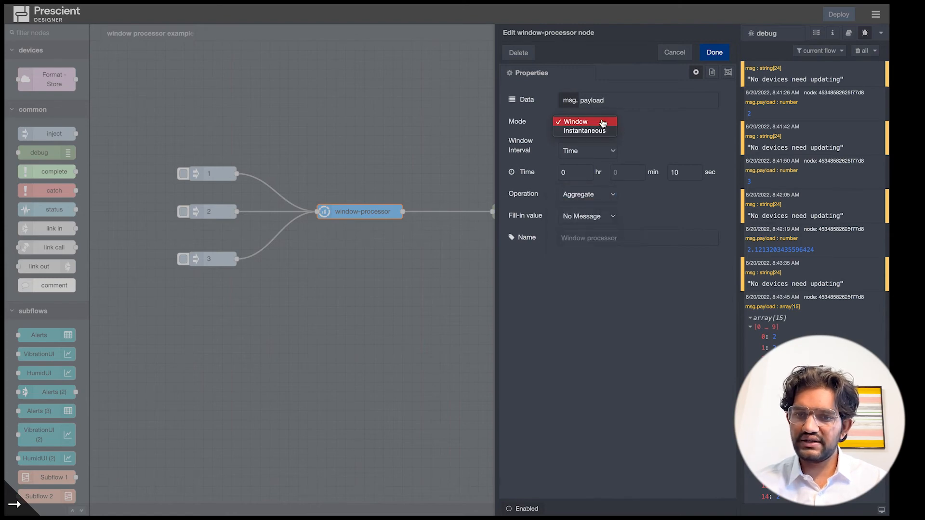
{"action": "left_click", "coordinate": [600, 131]}
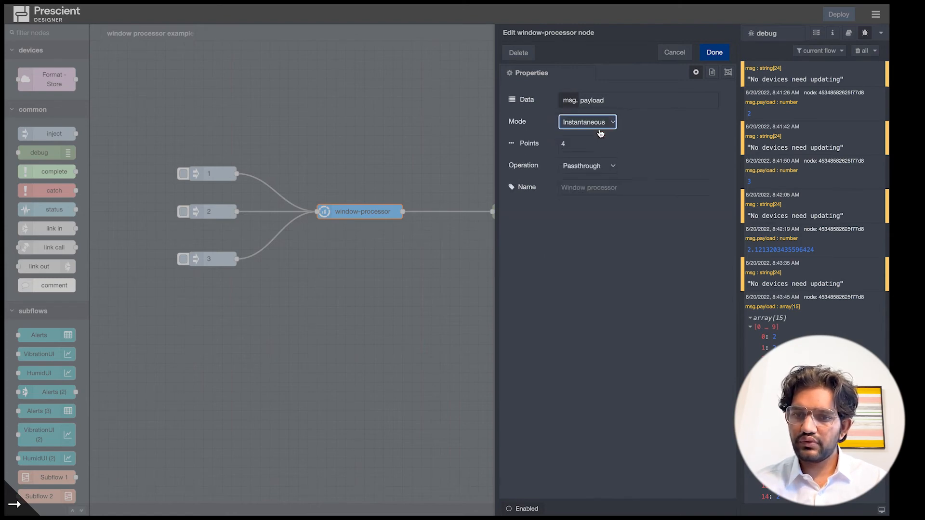
{"action": "left_click", "coordinate": [598, 169]}
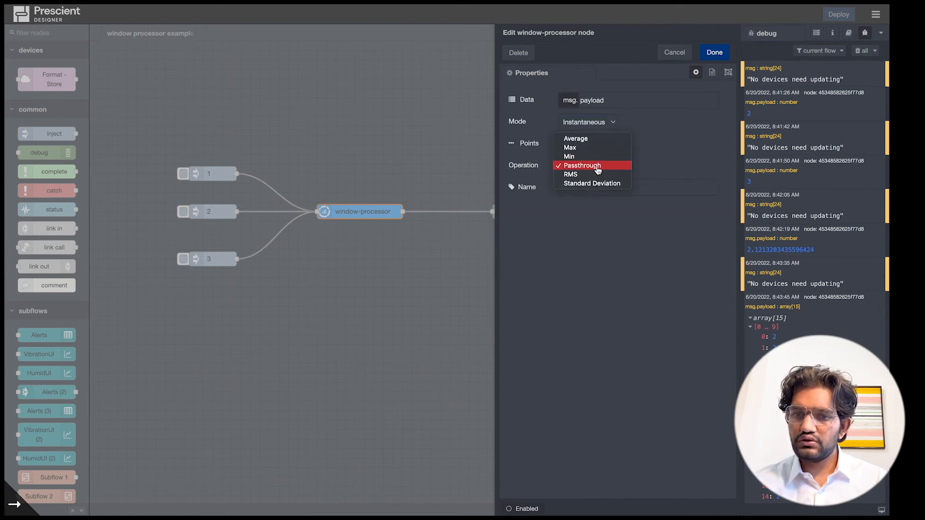
{"action": "left_click", "coordinate": [598, 139]}
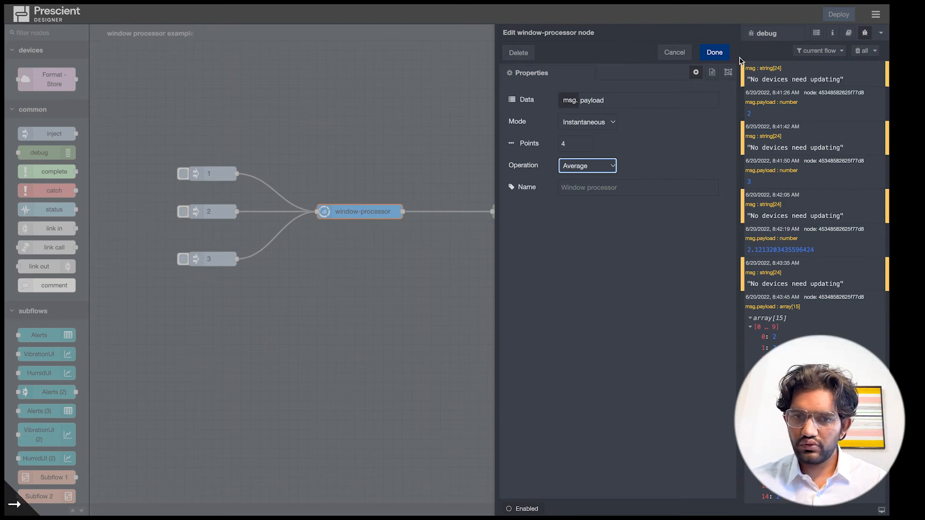
{"action": "left_click", "coordinate": [714, 52]}
Clear all debug messages and redeploy the flow, accepting the improperly configured nodes
{"action": "left_click", "coordinate": [866, 50]}
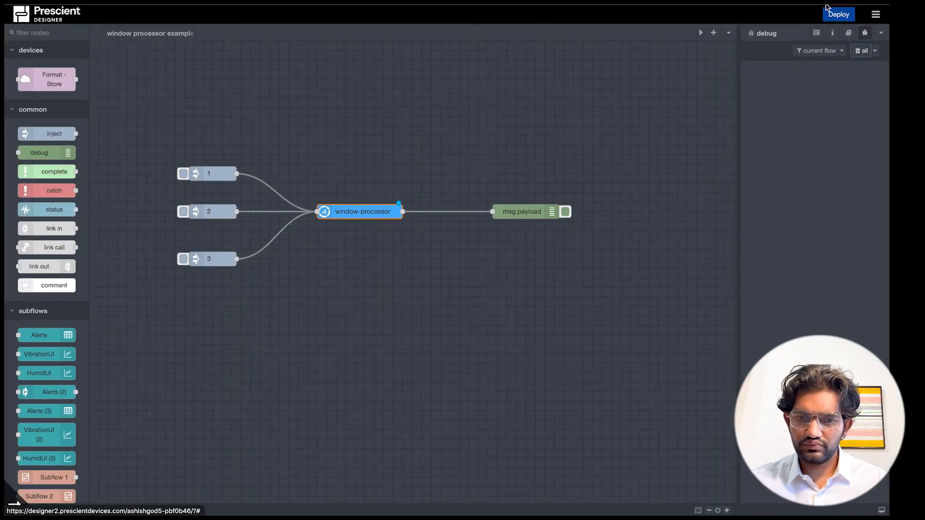
{"action": "left_click", "coordinate": [839, 15]}
{"action": "left_click", "coordinate": [536, 75]}
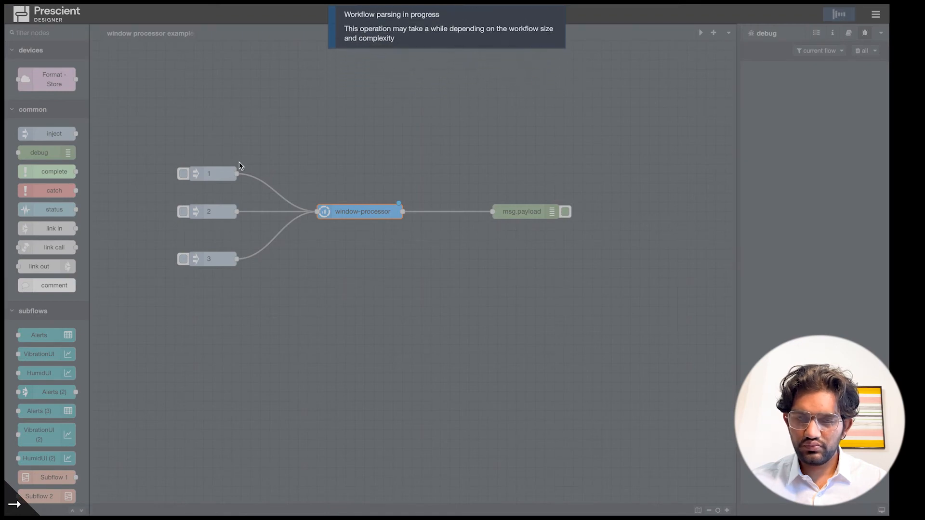
Inject the values 1, 2 and 3 repeatedly to test the running Average output in Instantaneous mode
{"action": "left_click", "coordinate": [184, 174]}
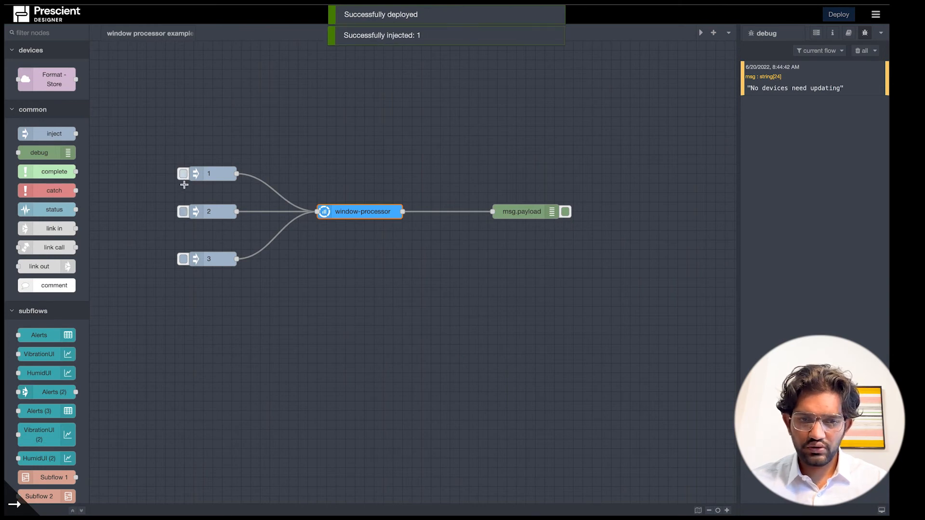
{"action": "left_click", "coordinate": [183, 212]}
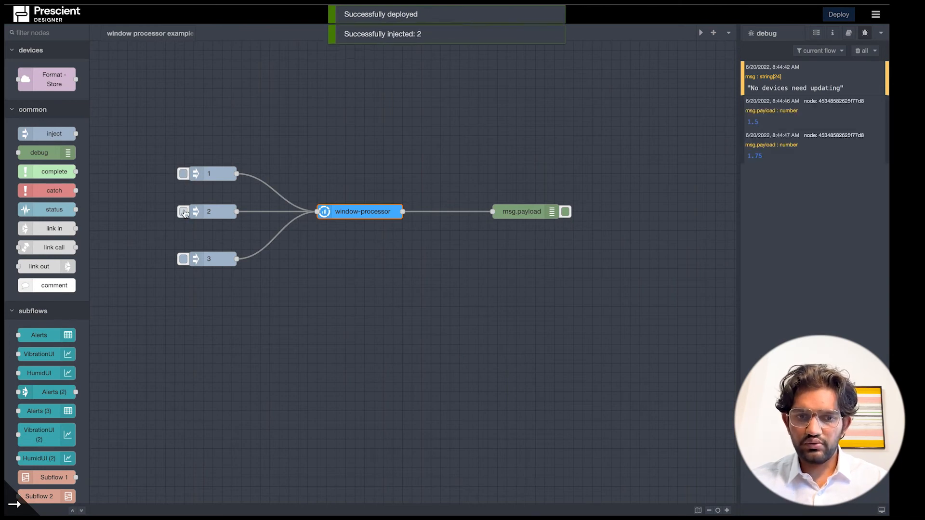
{"action": "left_click", "coordinate": [184, 259]}
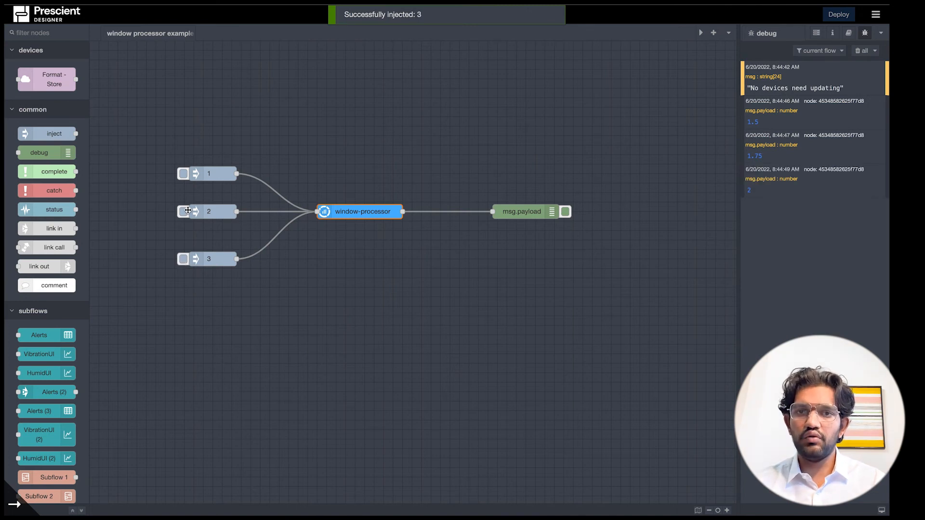
{"action": "left_click", "coordinate": [184, 211]}
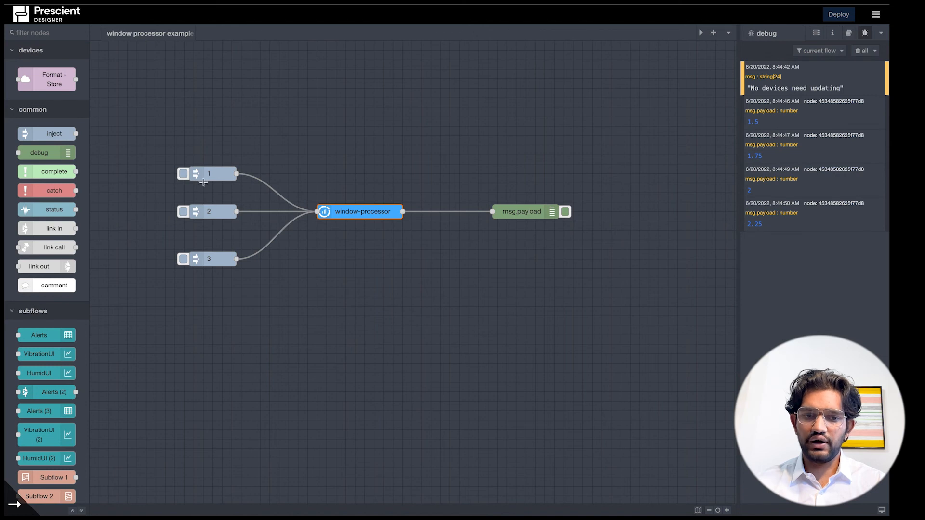
{"action": "left_click", "coordinate": [183, 173]}
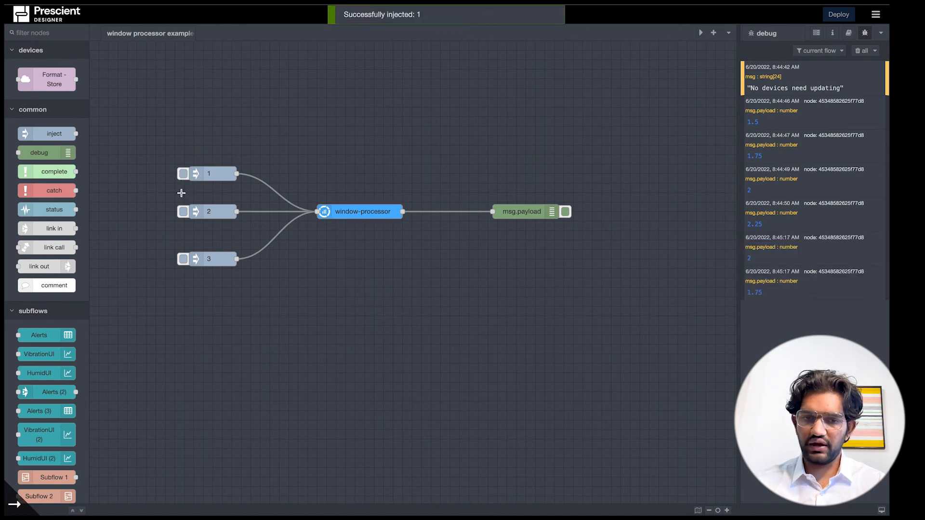
{"action": "left_click", "coordinate": [184, 212]}
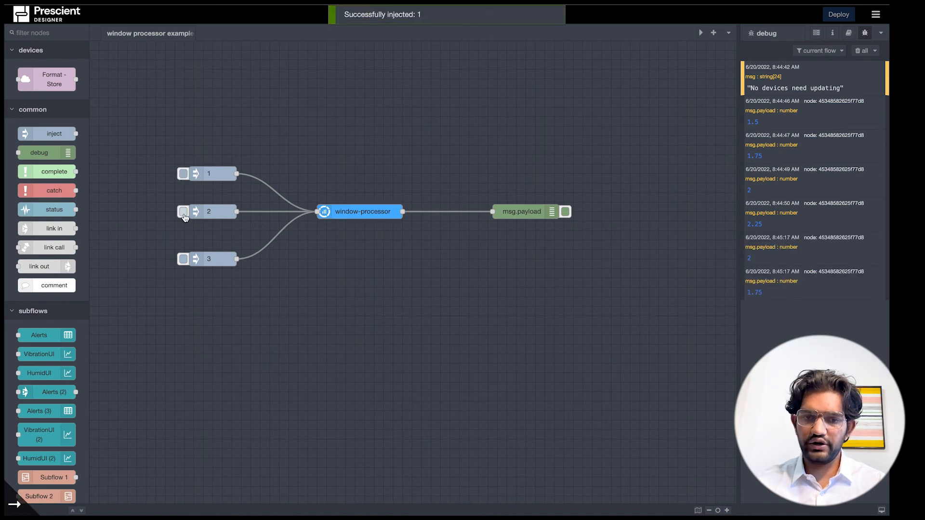
{"action": "left_click", "coordinate": [184, 259]}
Change the window-processor node's operation to Min, save the node and redeploy the flow
{"action": "double_click", "coordinate": [359, 212]}
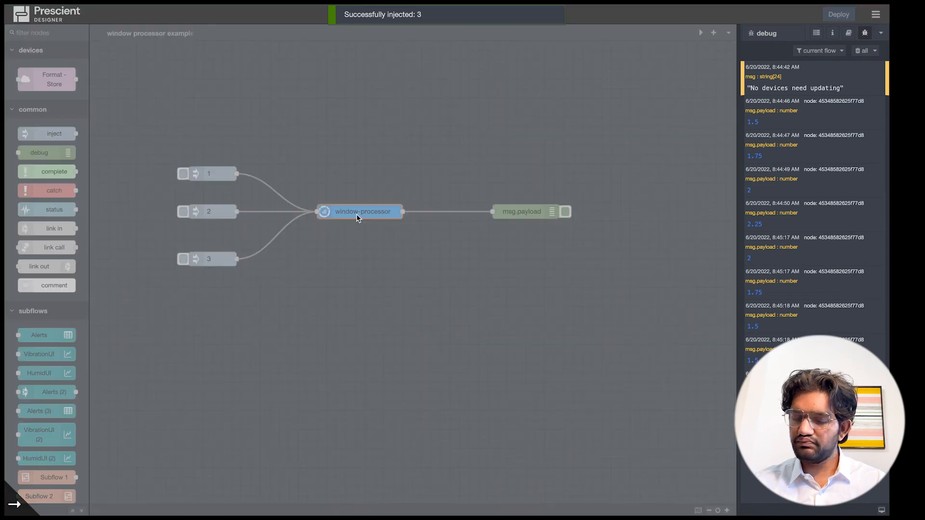
{"action": "left_click", "coordinate": [600, 168]}
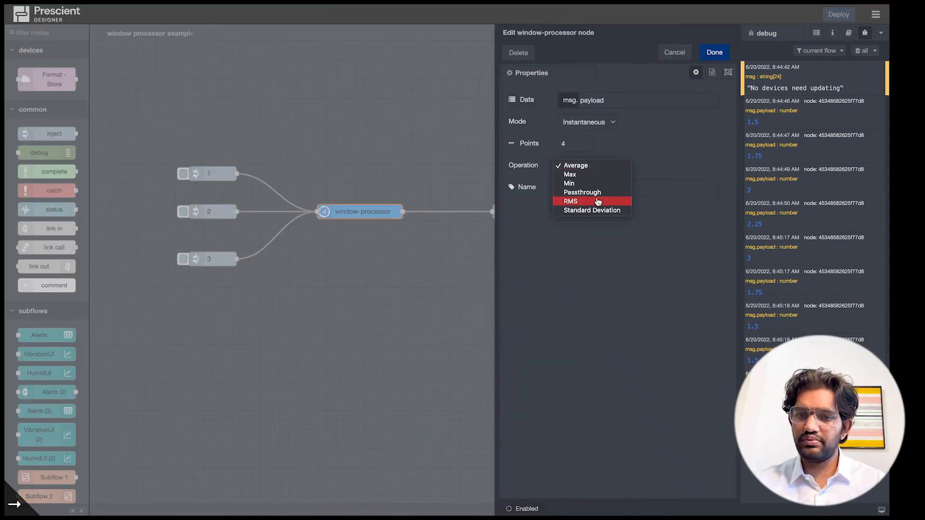
{"action": "left_click", "coordinate": [596, 184]}
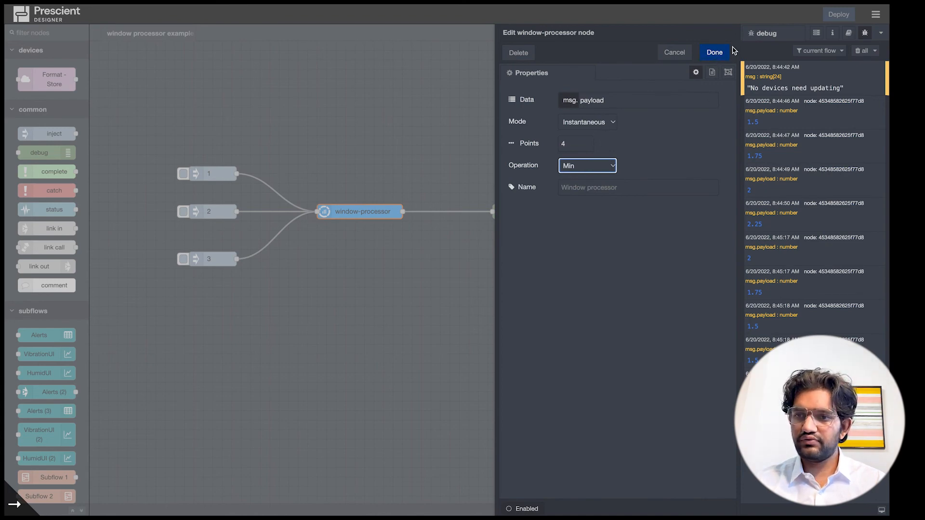
{"action": "left_click", "coordinate": [716, 52]}
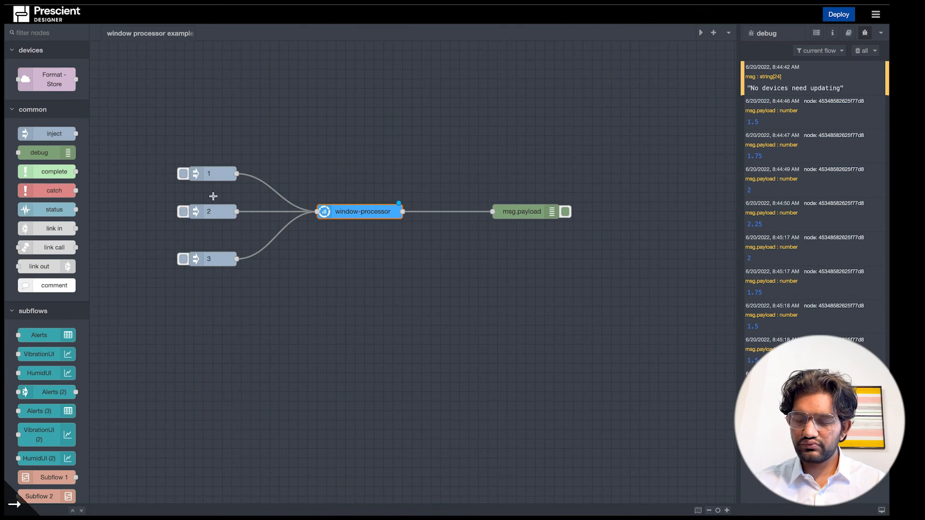
{"action": "left_click", "coordinate": [839, 15]}
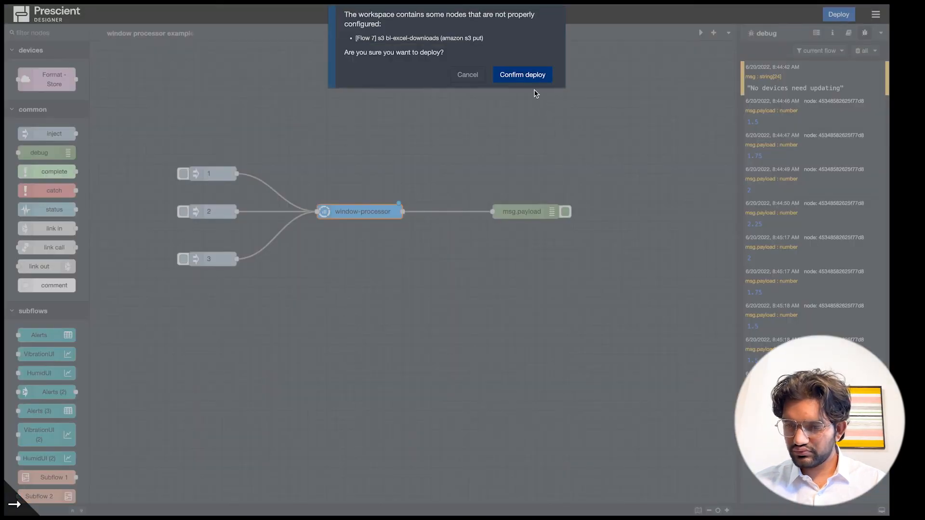
{"action": "left_click", "coordinate": [529, 75]}
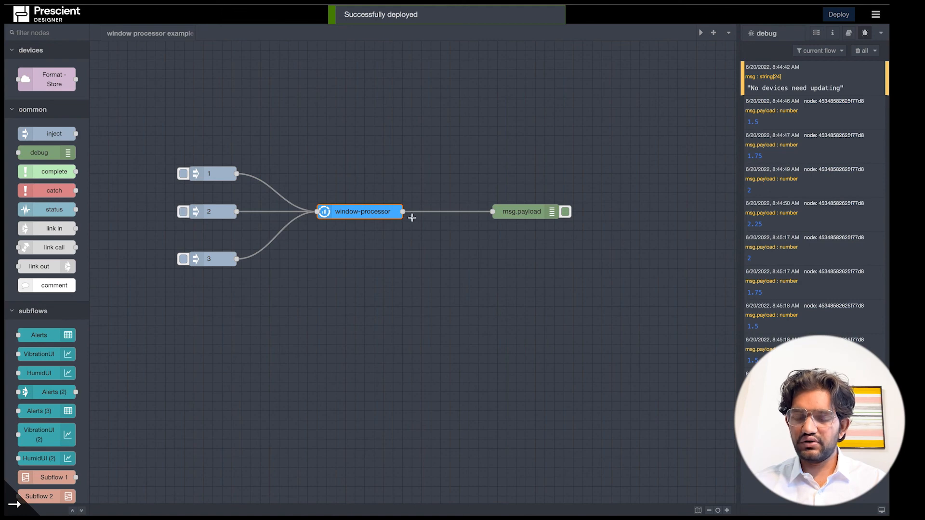
Reopen the window-processor node to check its operation setting, and close it keeping Min
{"action": "double_click", "coordinate": [371, 218]}
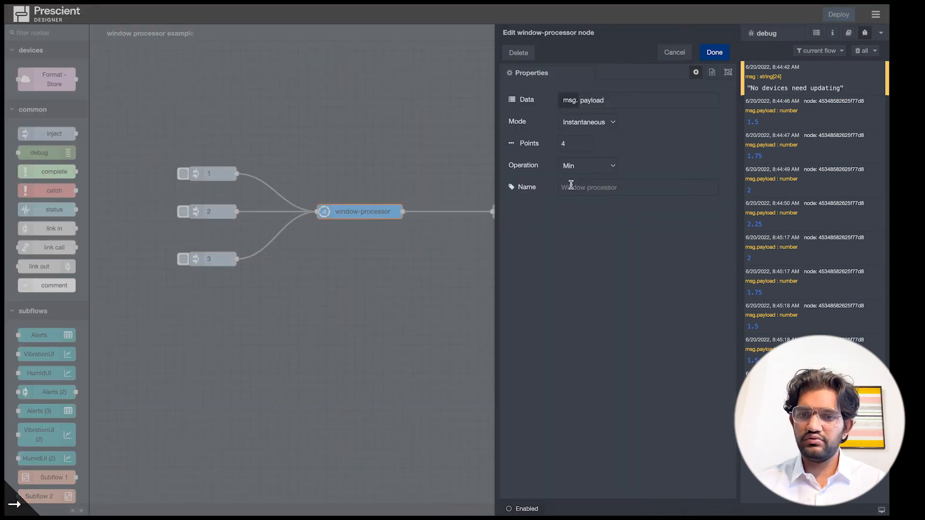
{"action": "left_click", "coordinate": [573, 169]}
{"action": "left_click", "coordinate": [719, 60]}
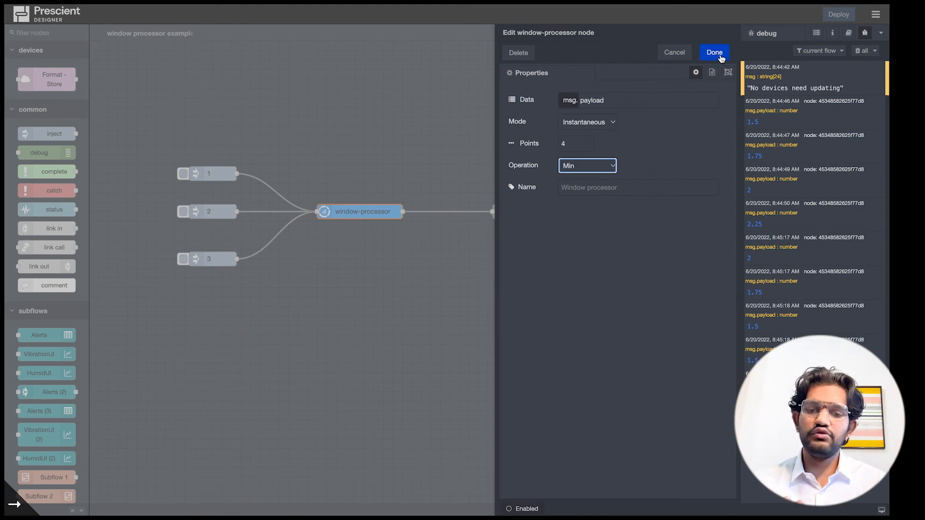
{"action": "left_click", "coordinate": [720, 55]}
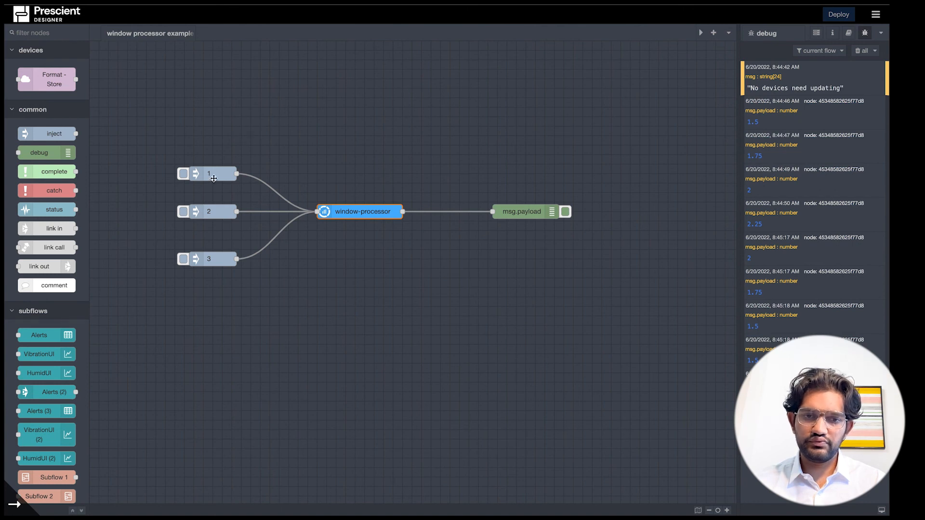
Inject the values 2, 1, 3, 2 and 1 to test the Min output, and review the window-processor node's settings
{"action": "left_click", "coordinate": [184, 212]}
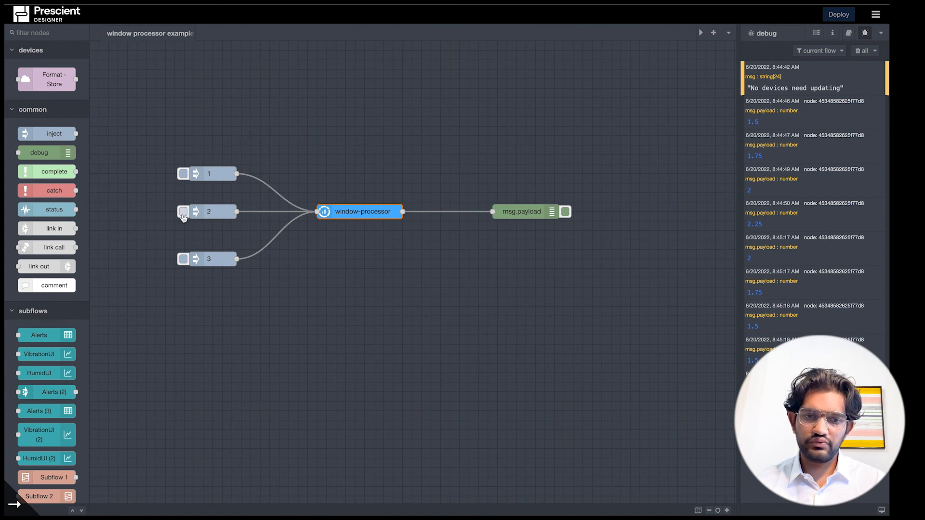
{"action": "left_click", "coordinate": [183, 174]}
{"action": "left_click", "coordinate": [183, 259]}
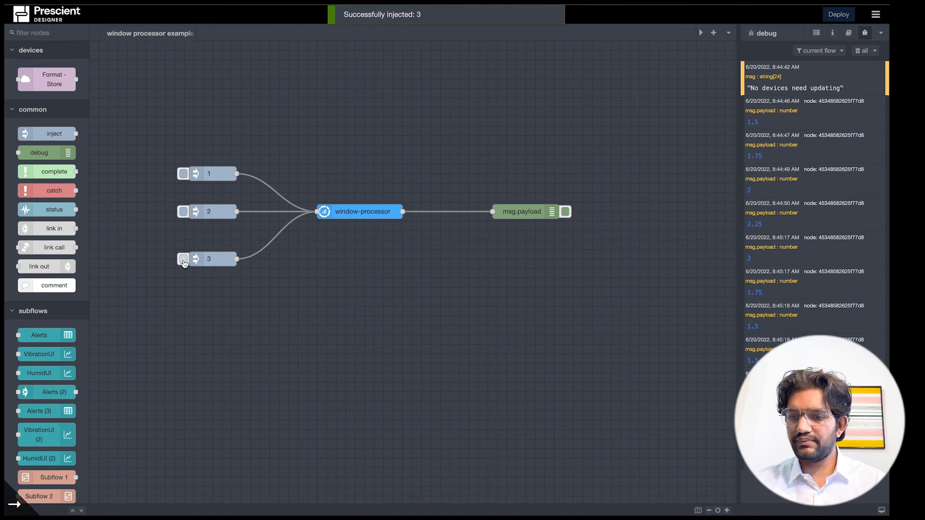
{"action": "left_click", "coordinate": [184, 212]}
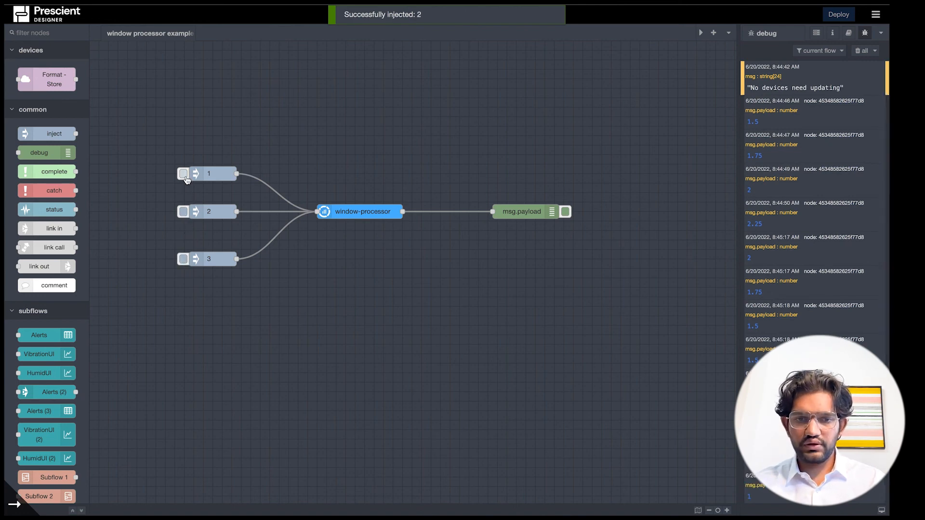
{"action": "left_click", "coordinate": [184, 174]}
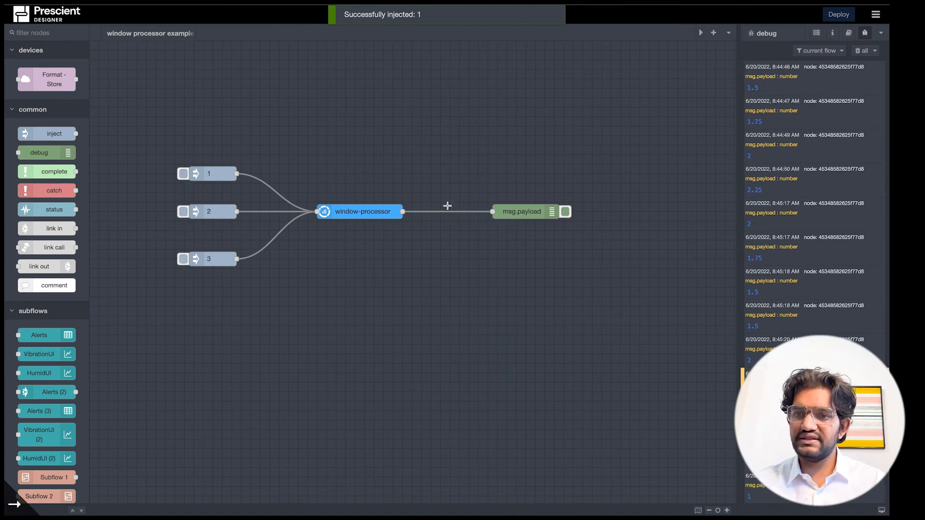
{"action": "double_click", "coordinate": [370, 212]}
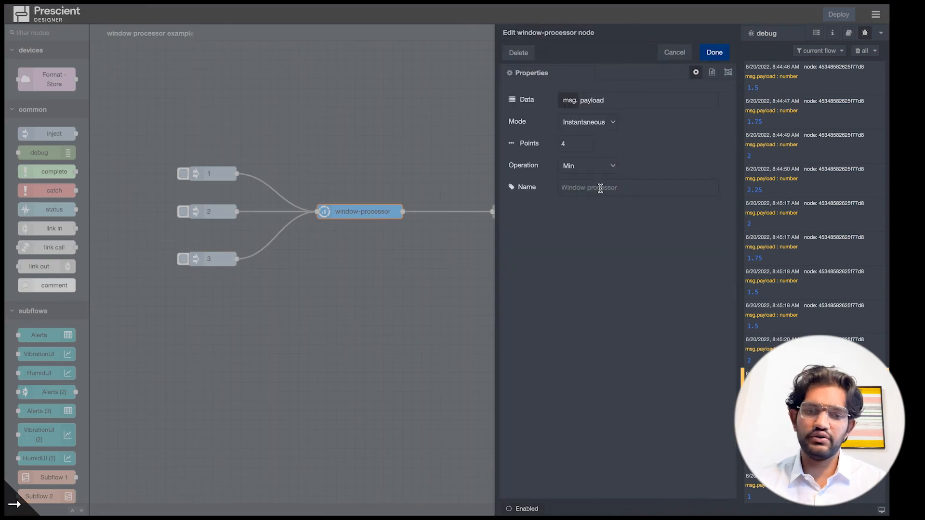
{"action": "left_click", "coordinate": [715, 52]}
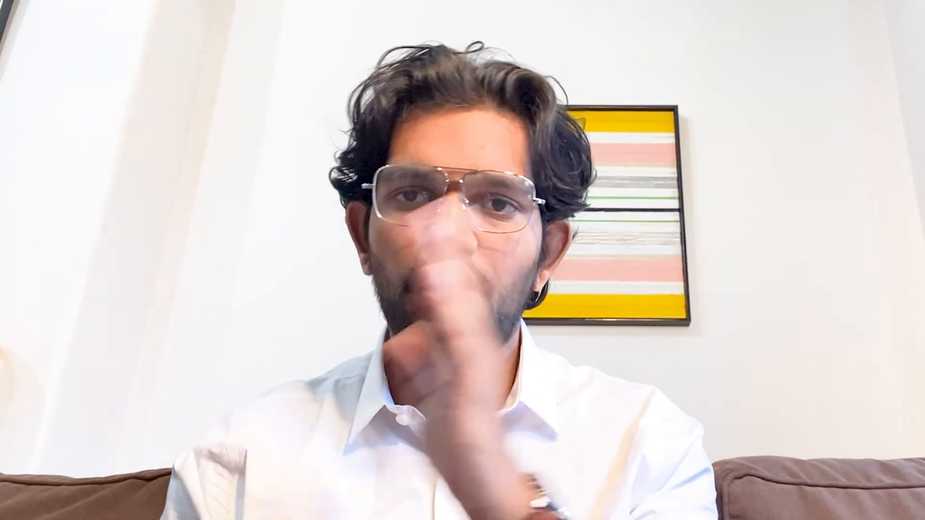